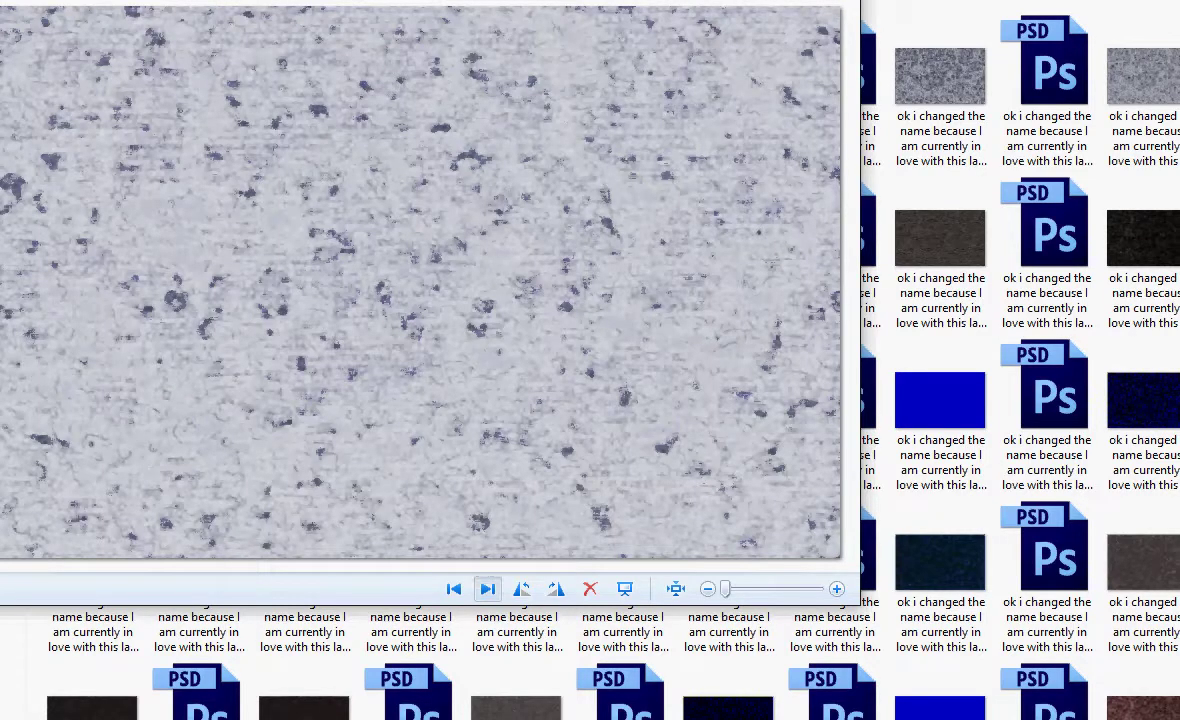
# Look through the series of texture images in the photo viewer, from the light speckled one to the blue crosshatched one.
pyautogui.press('Right')
pyautogui.press('Right')
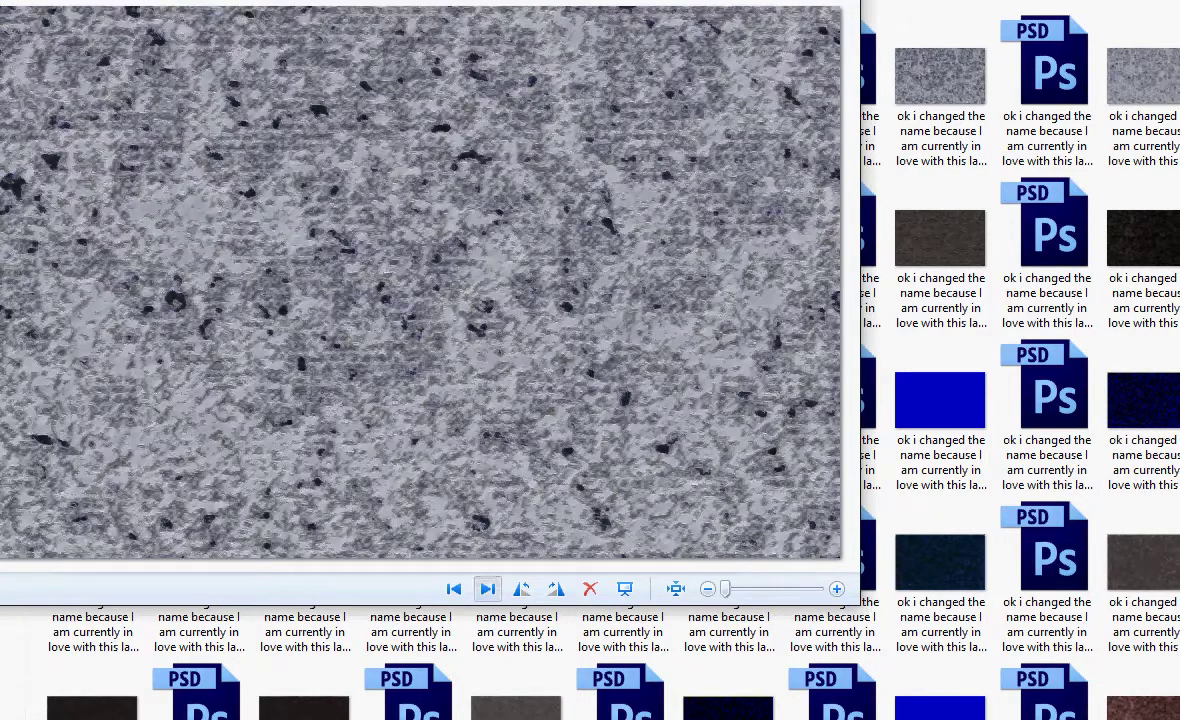
pyautogui.press('Right')
pyautogui.press('Right')
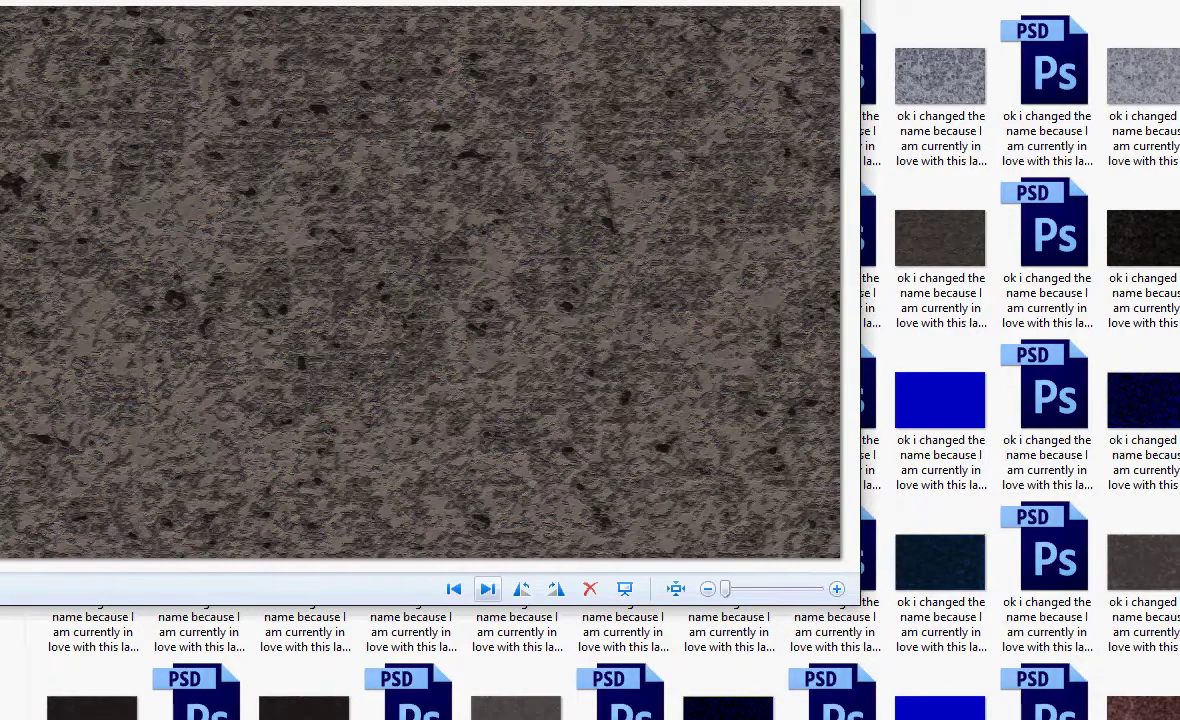
pyautogui.press('Right')
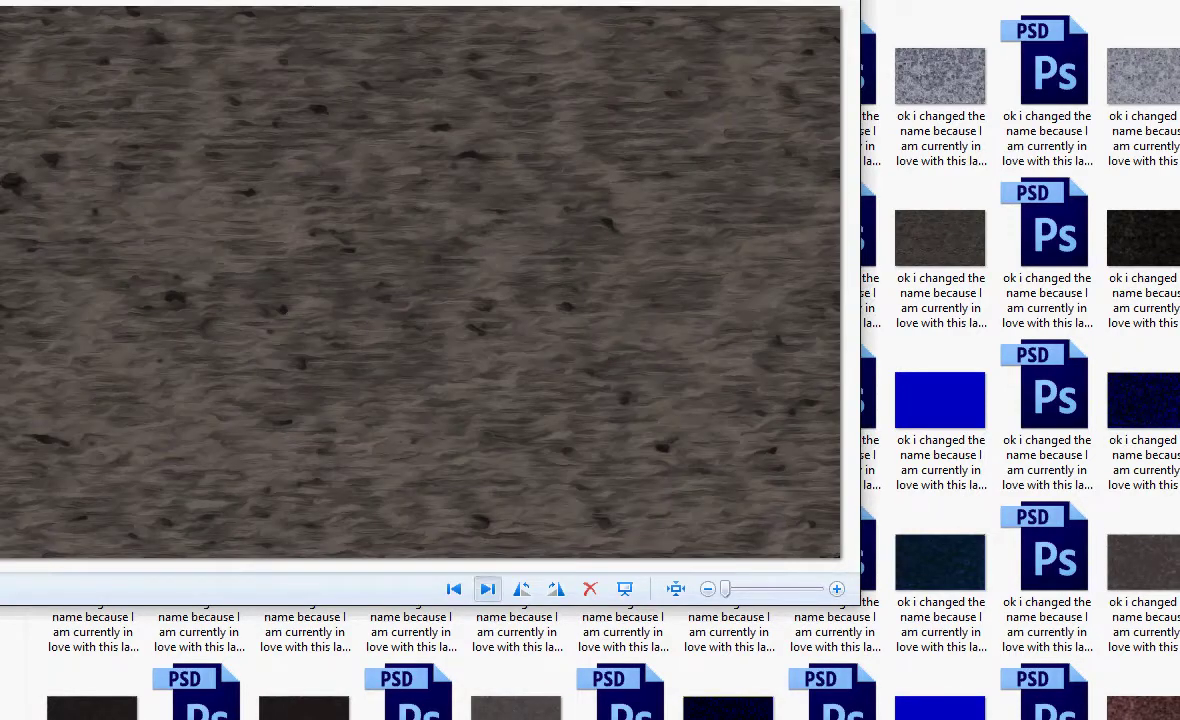
pyautogui.press('Right')
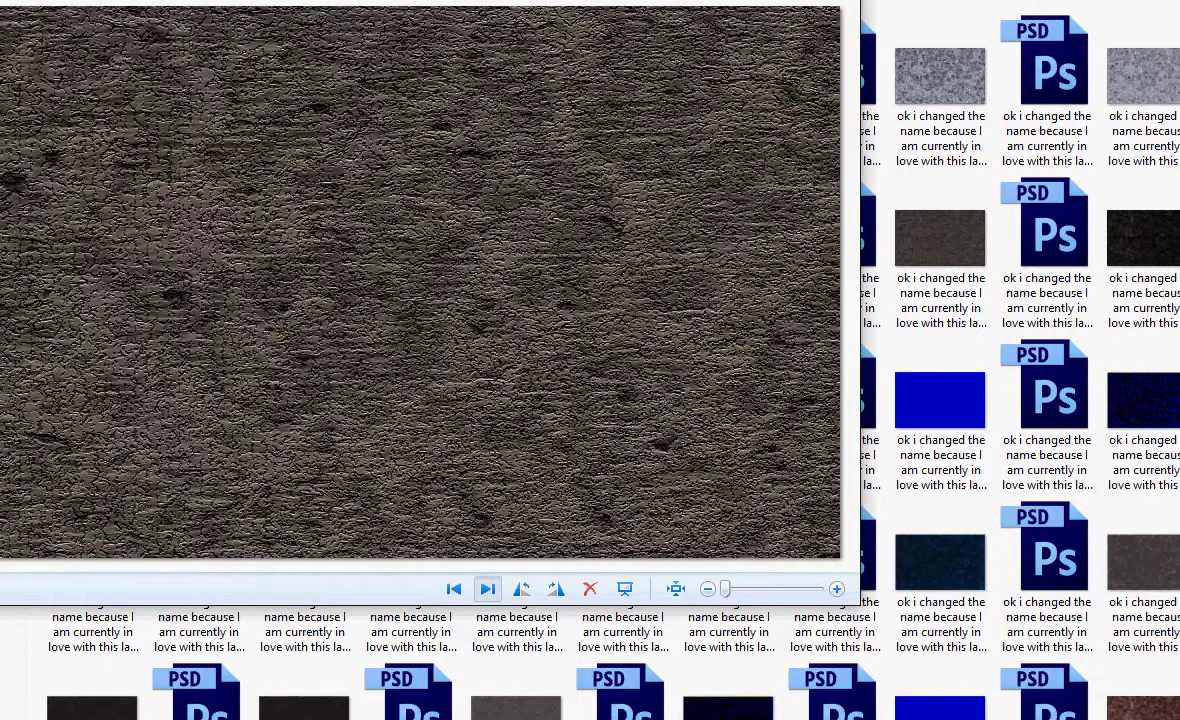
pyautogui.press('Right')
pyautogui.press('Right')
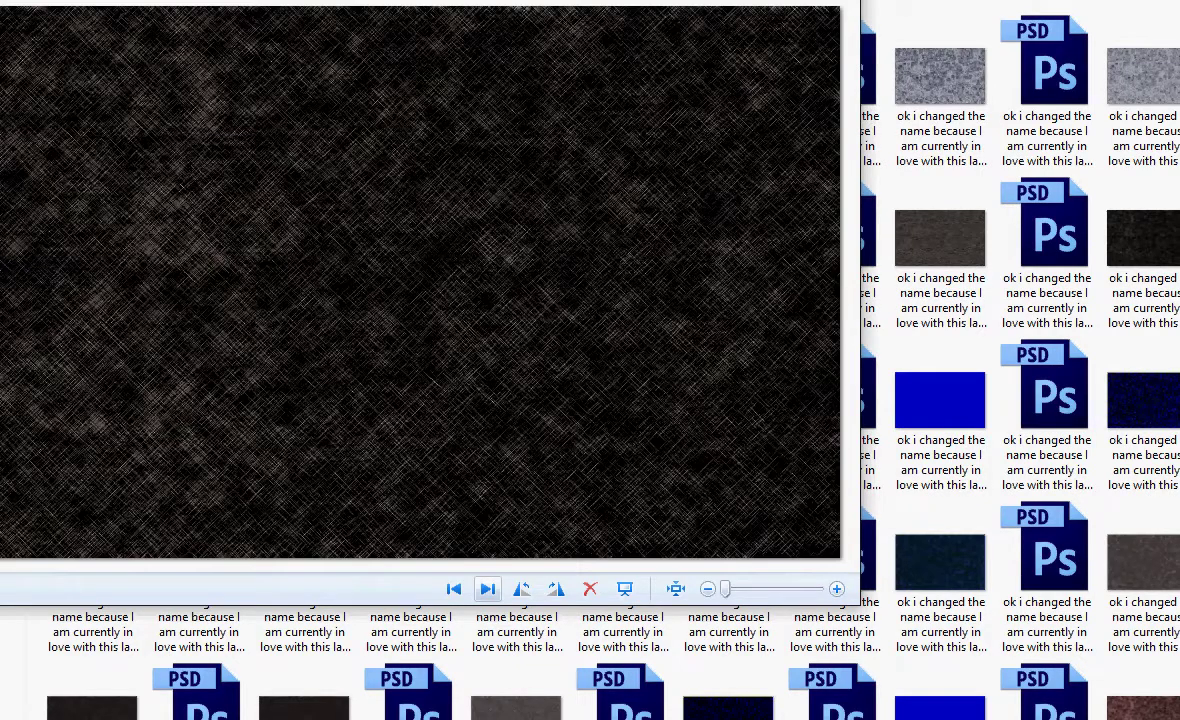
pyautogui.click(488, 589)
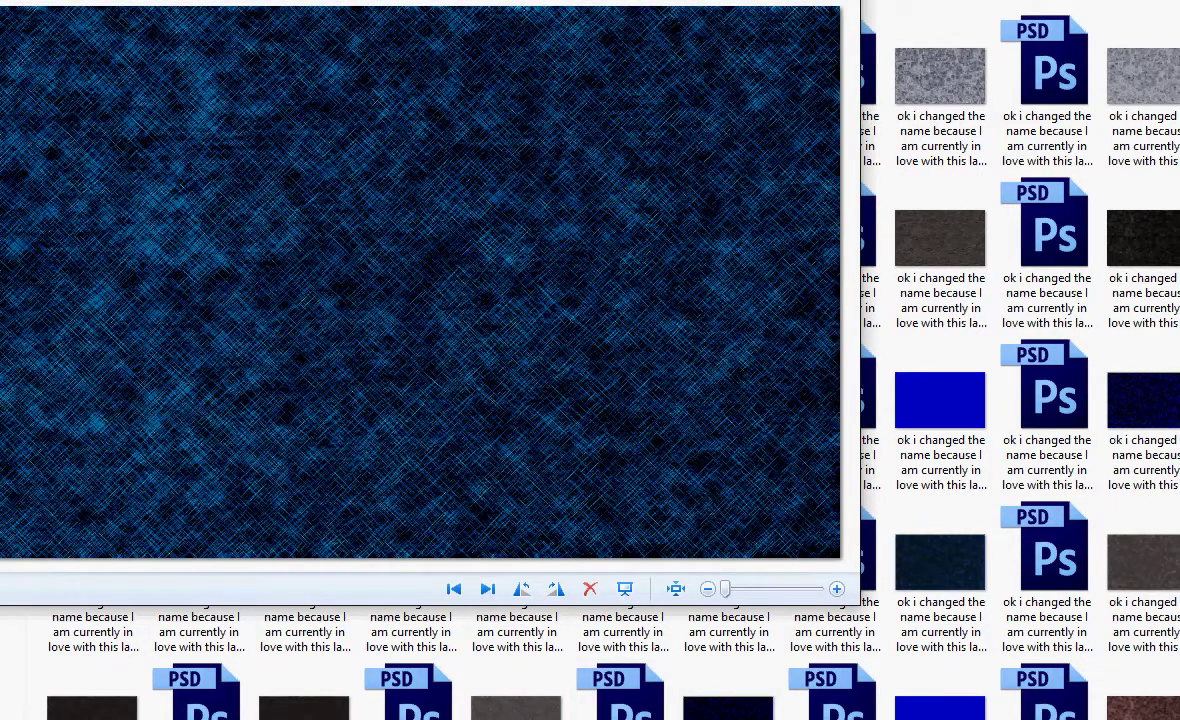
# Switch to Resource Monitor and examine the network activity, TCP connections and disk activity.
pyautogui.click(715, 718)
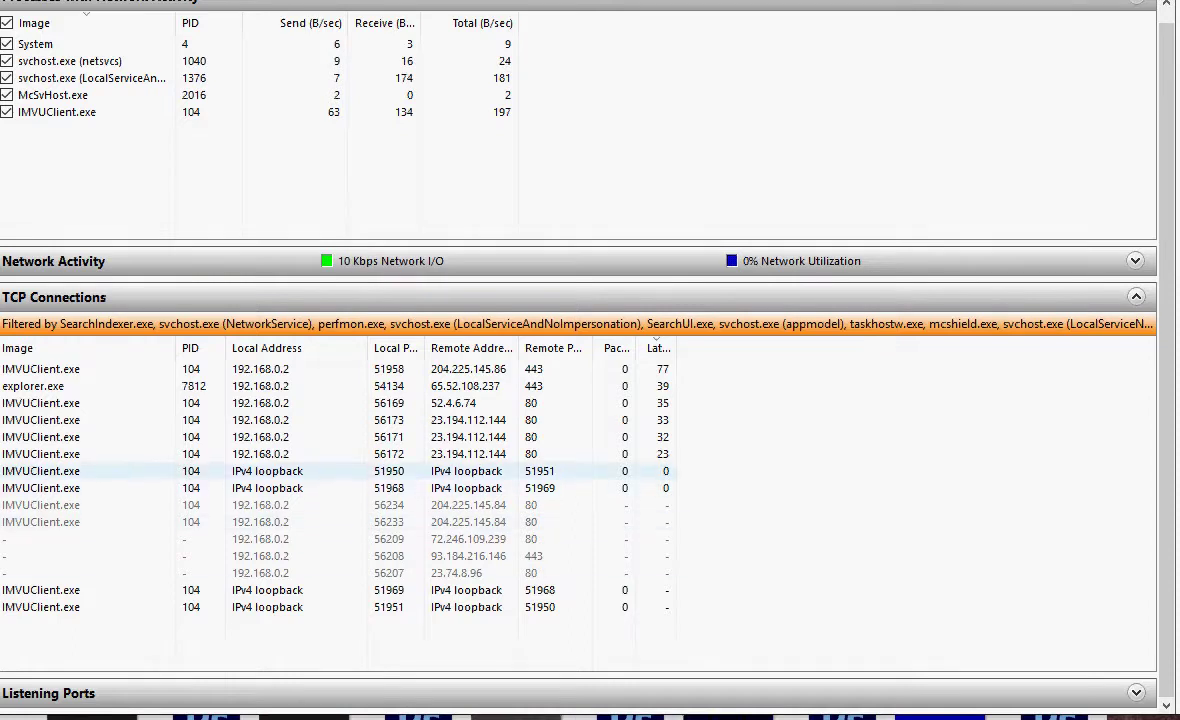
pyautogui.click(600, 261)
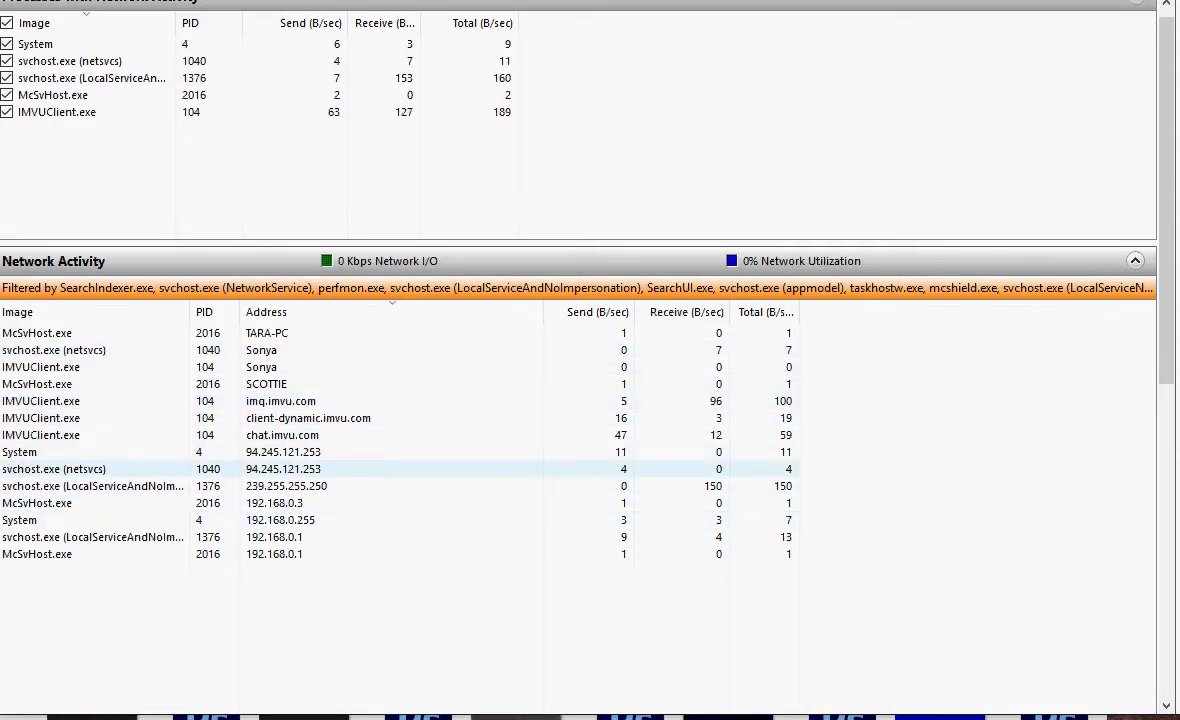
pyautogui.click(284, 469)
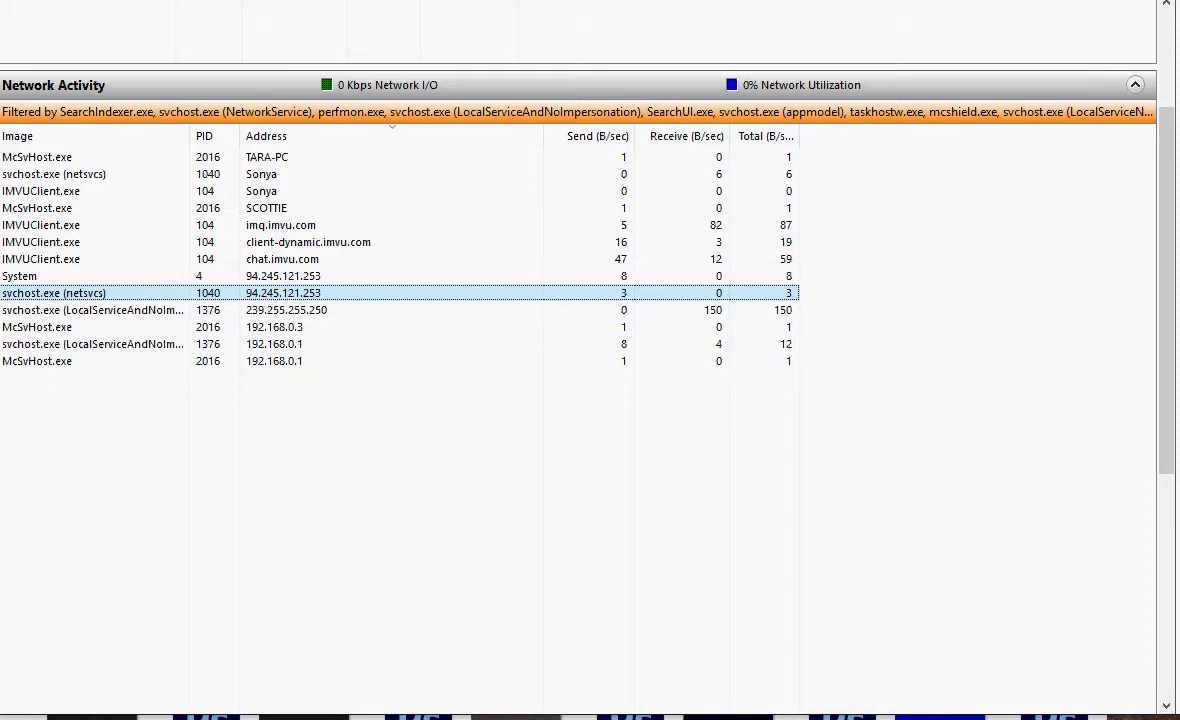
pyautogui.click(250, 81)
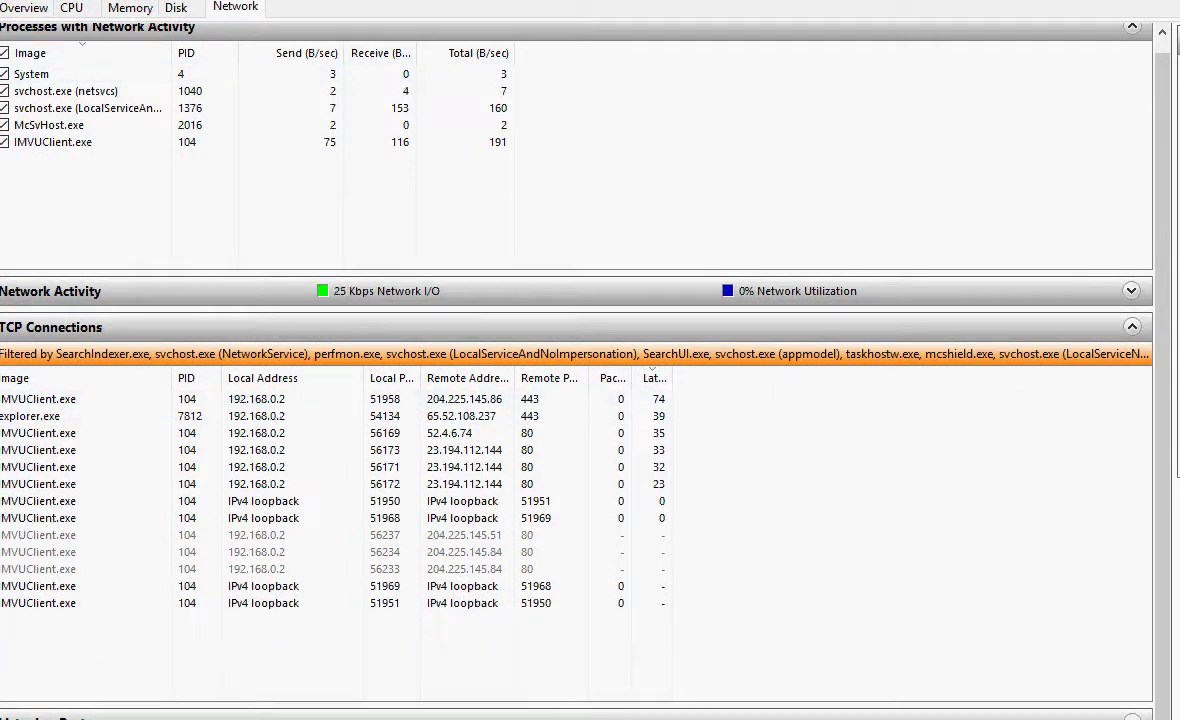
pyautogui.click(177, 8)
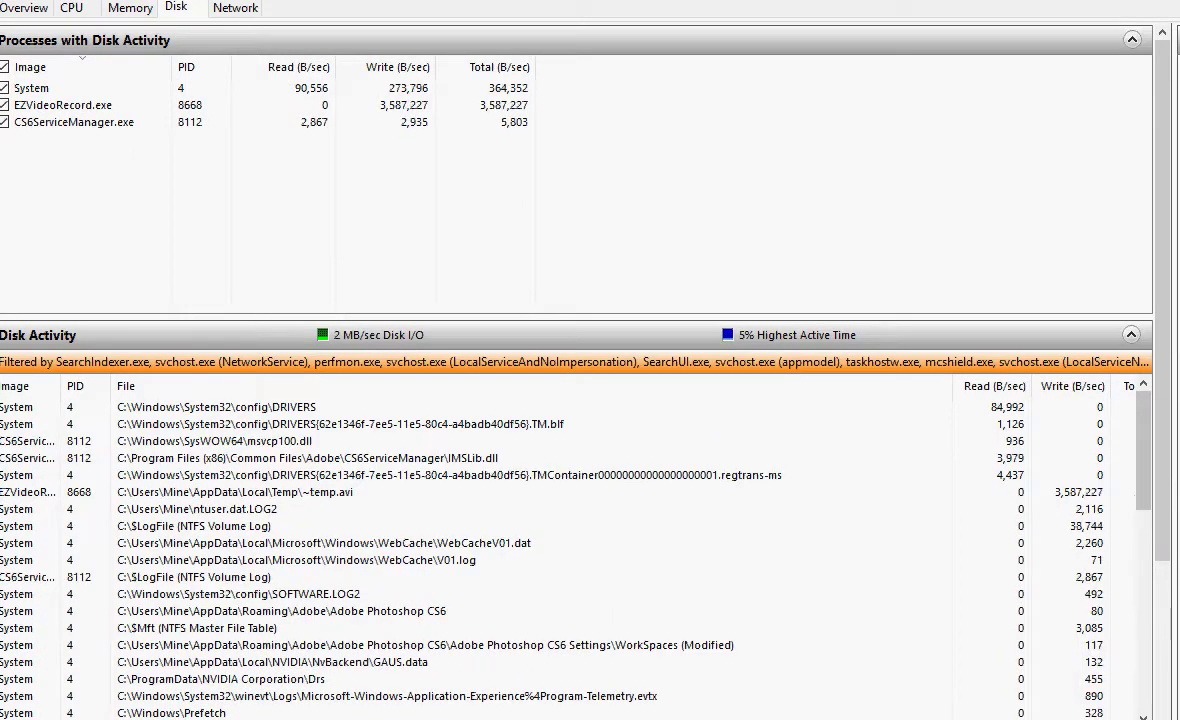
# Return to the photo viewer, view the textures following the blue crosshatched one, and close the viewer.
pyautogui.hotkey('alt', 'Tab')
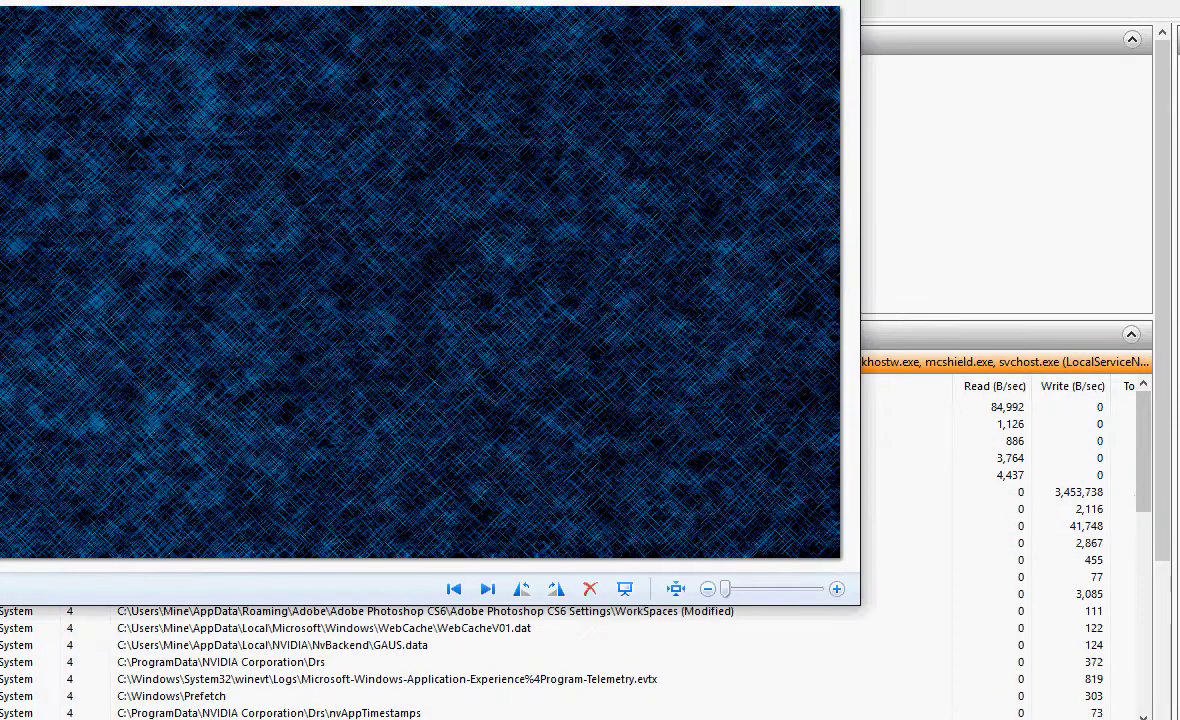
pyautogui.press('Right')
pyautogui.press('Right')
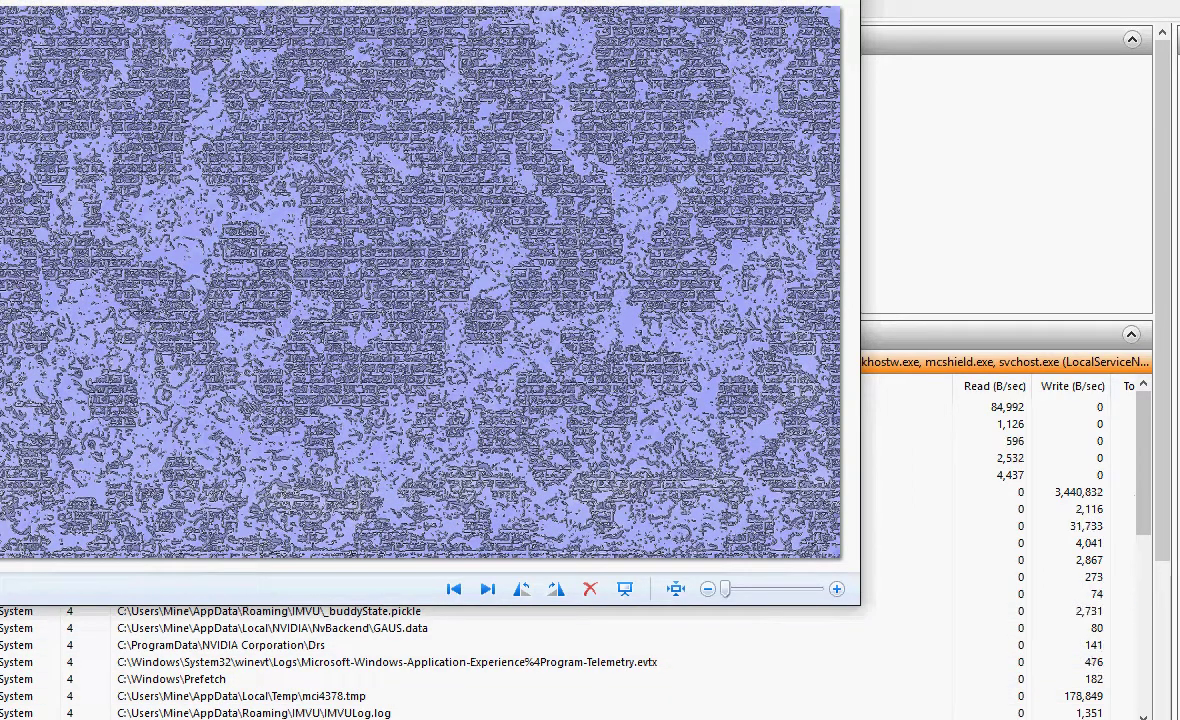
pyautogui.hotkey('alt', 'F4')
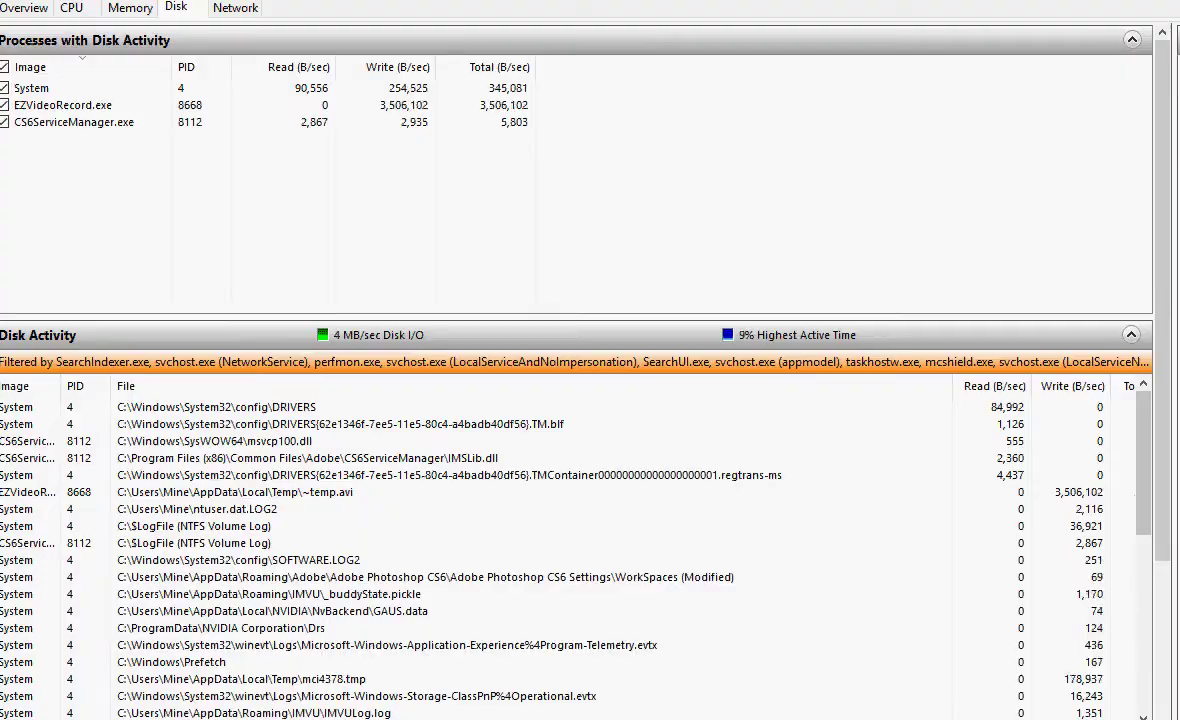
# Go back to File Explorer and check the properties of the "Just for this video" folder.
pyautogui.hotkey('alt', 'Tab')
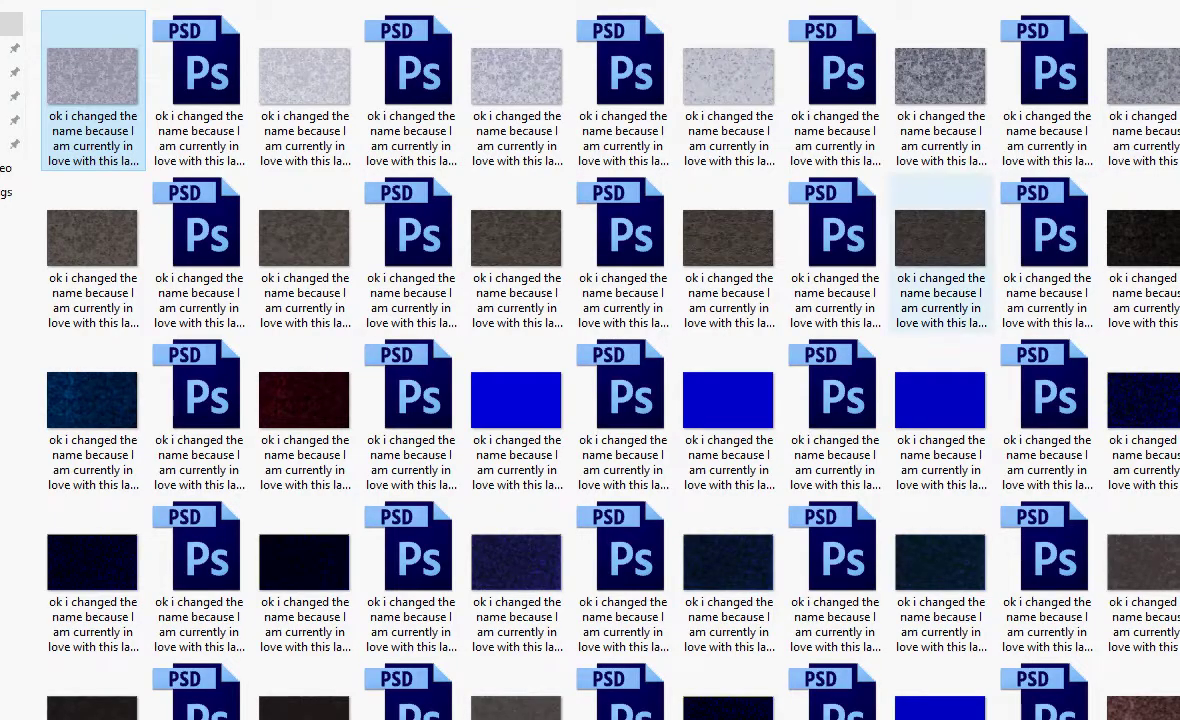
pyautogui.rightClick(918, 204)
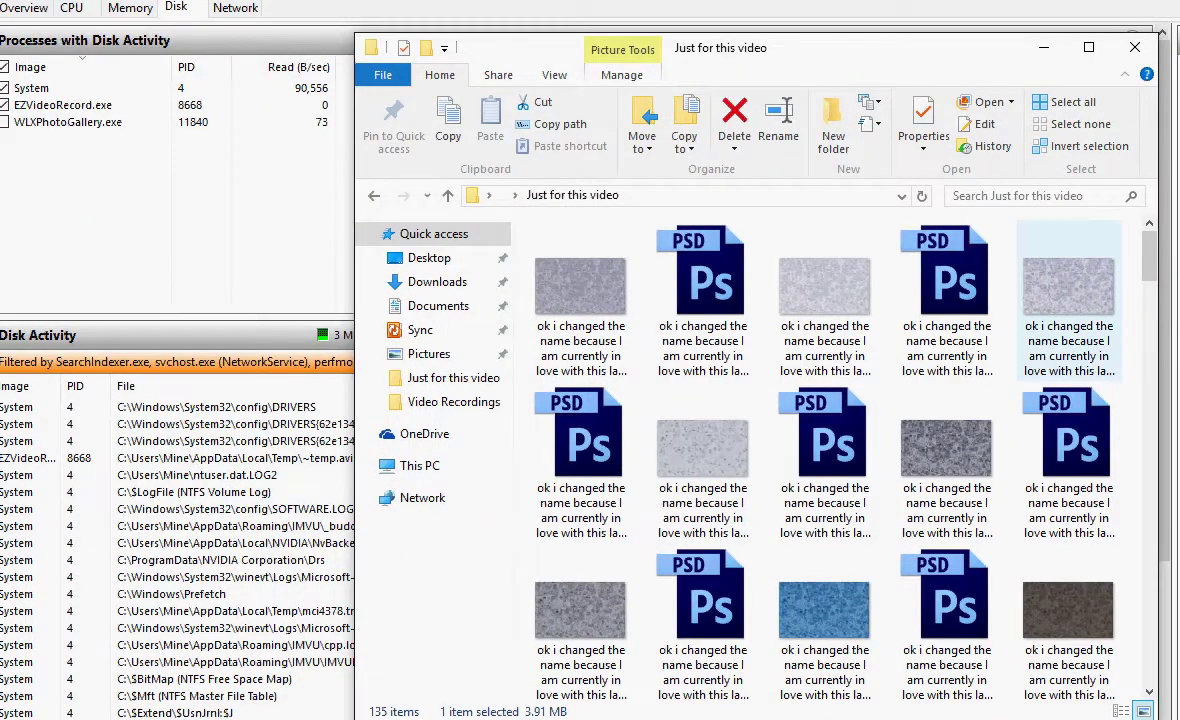
pyautogui.click(374, 196)
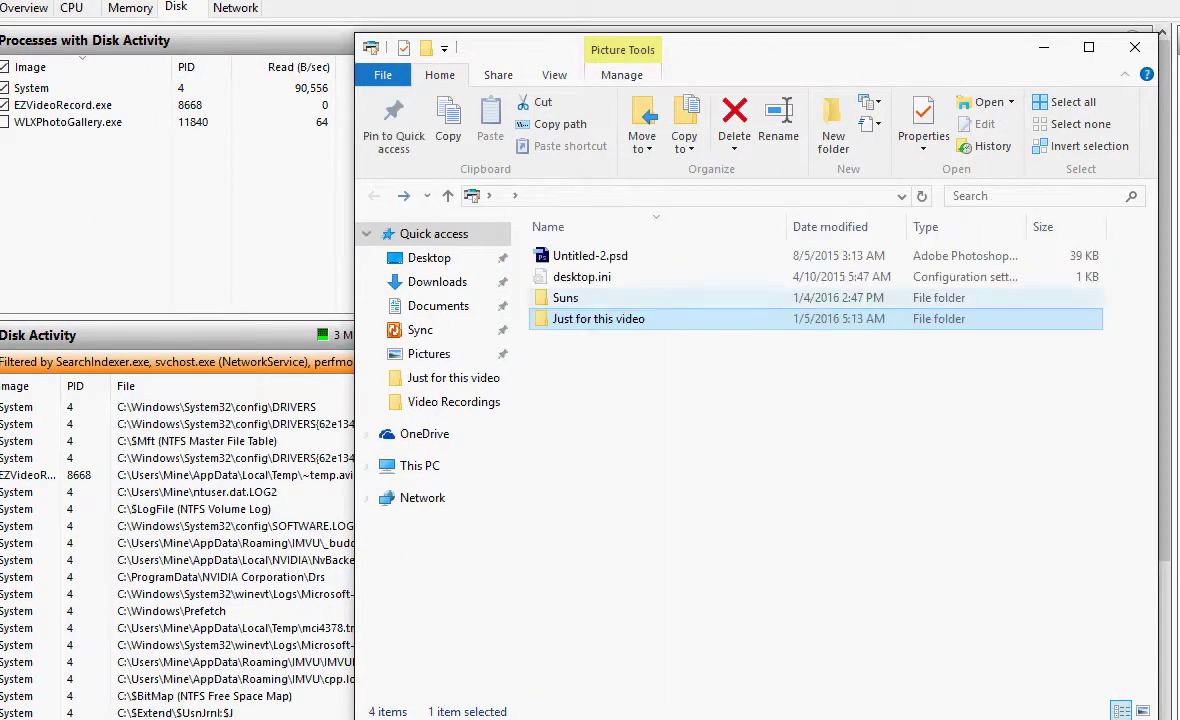
pyautogui.rightClick(568, 319)
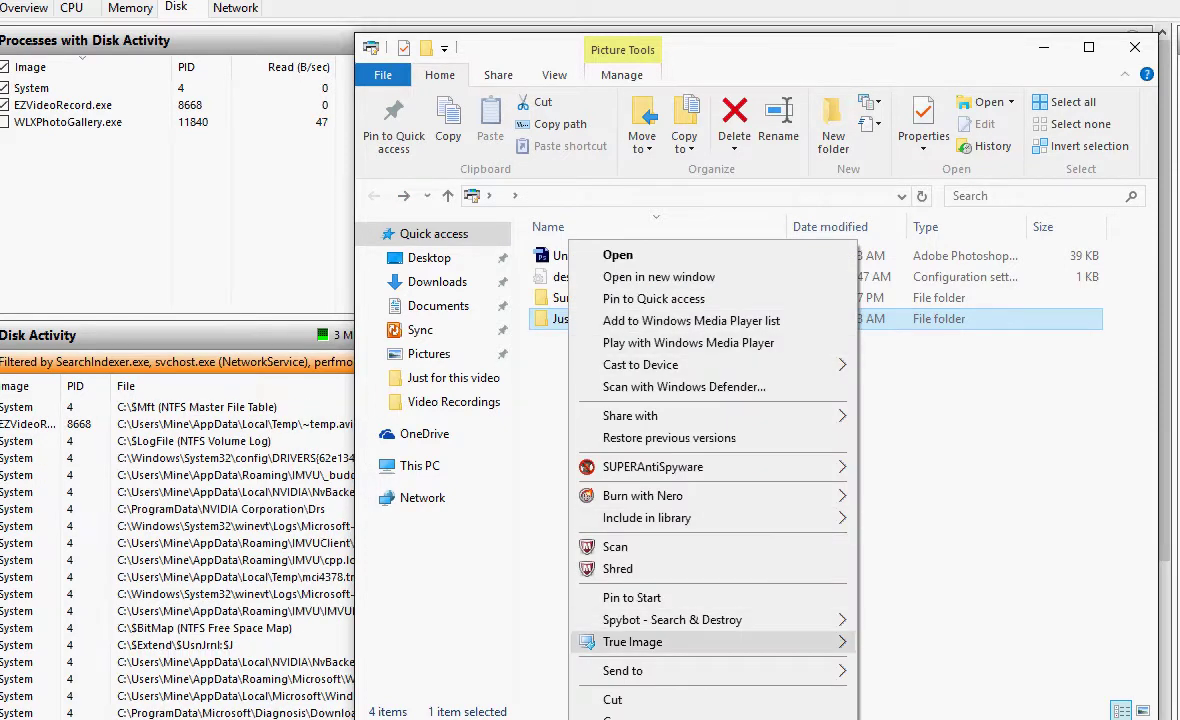
pyautogui.click(640, 719)
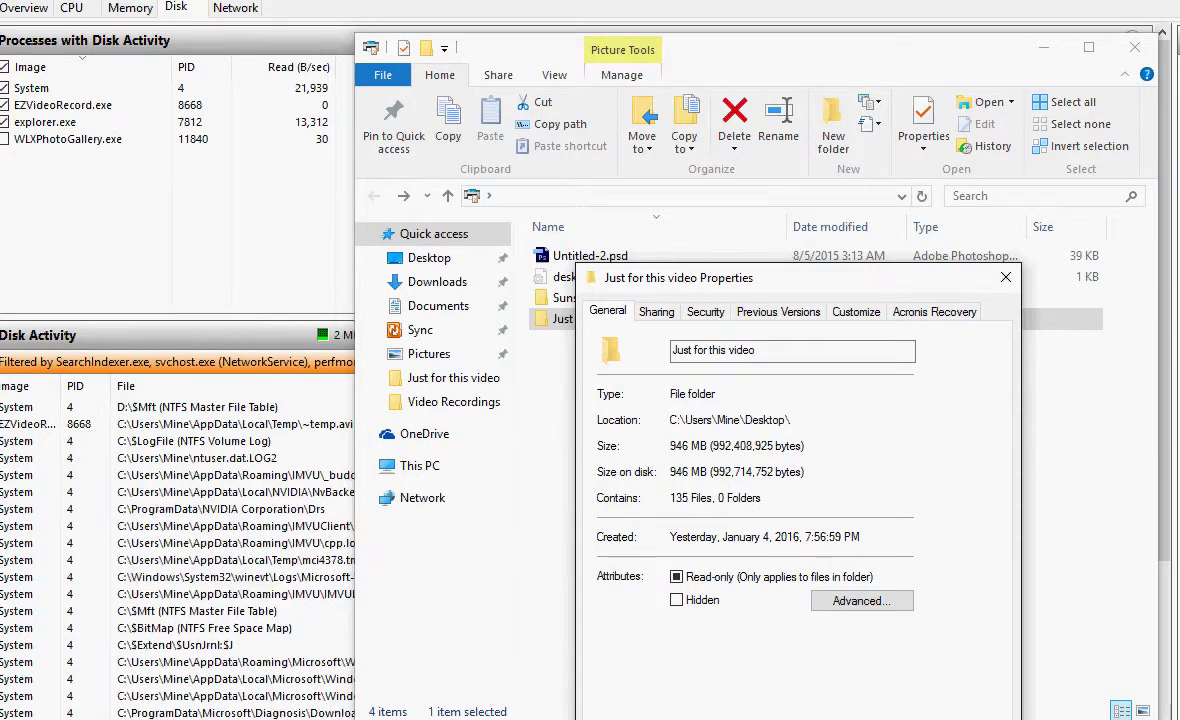
pyautogui.press('Escape')
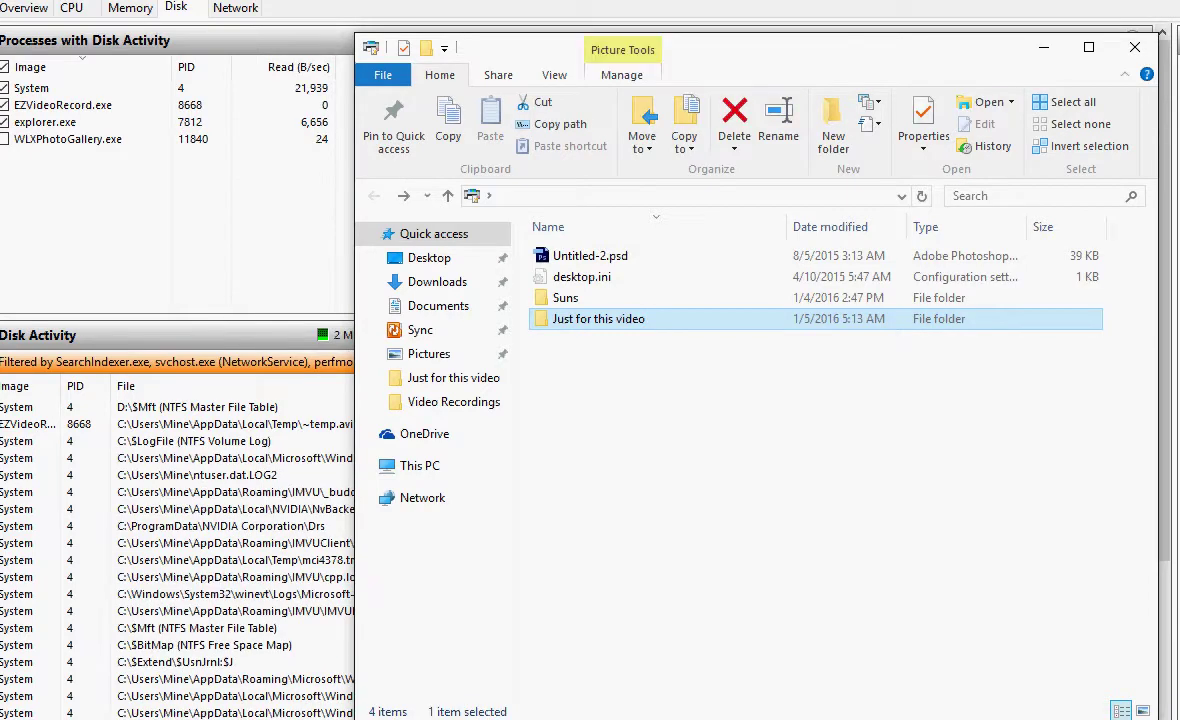
# Open the "Just for this video" folder and look through its PNG and PSD files down to the Ok5 files.
pyautogui.press('Return')
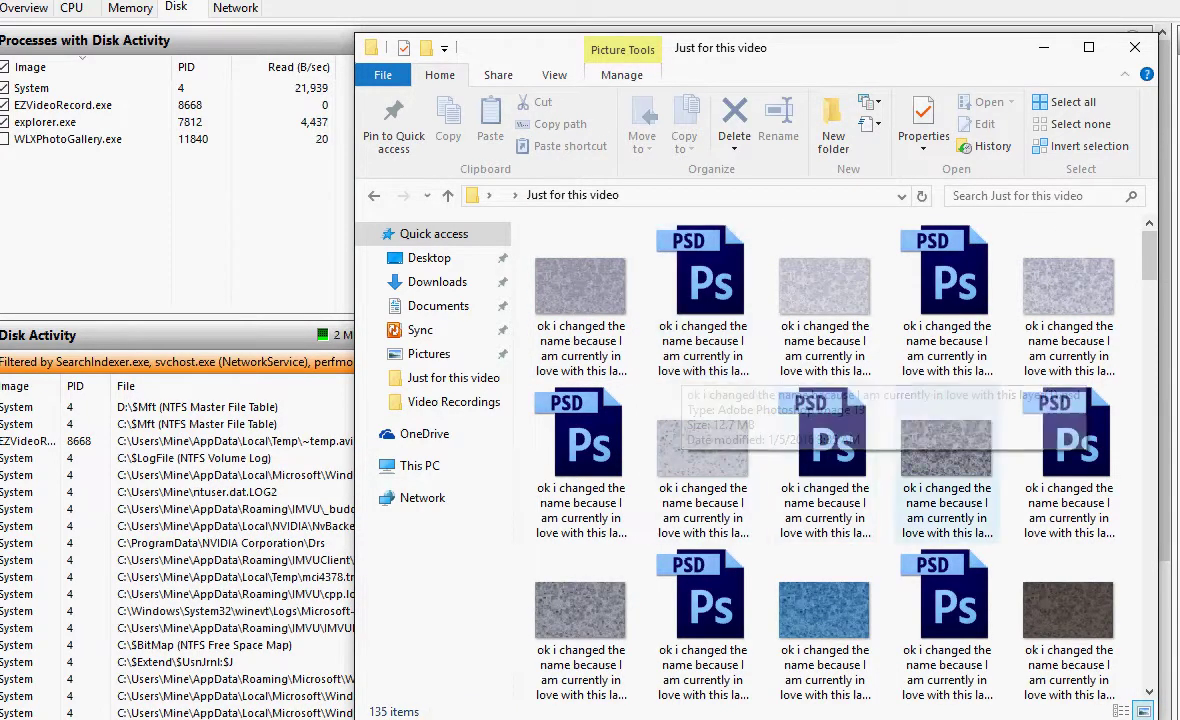
pyautogui.scroll(-1, 946, 470)
pyautogui.scroll(-2, 946, 470)
pyautogui.scroll(-2, 946, 470)
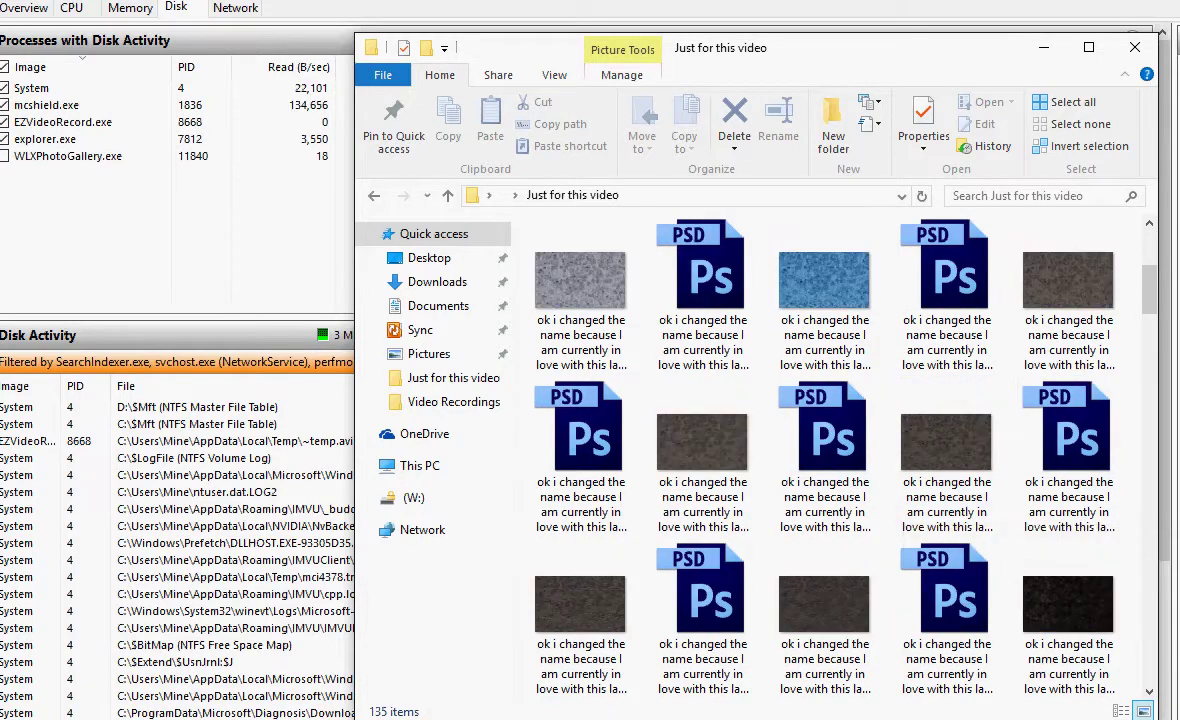
pyautogui.scroll(-4, 824, 455)
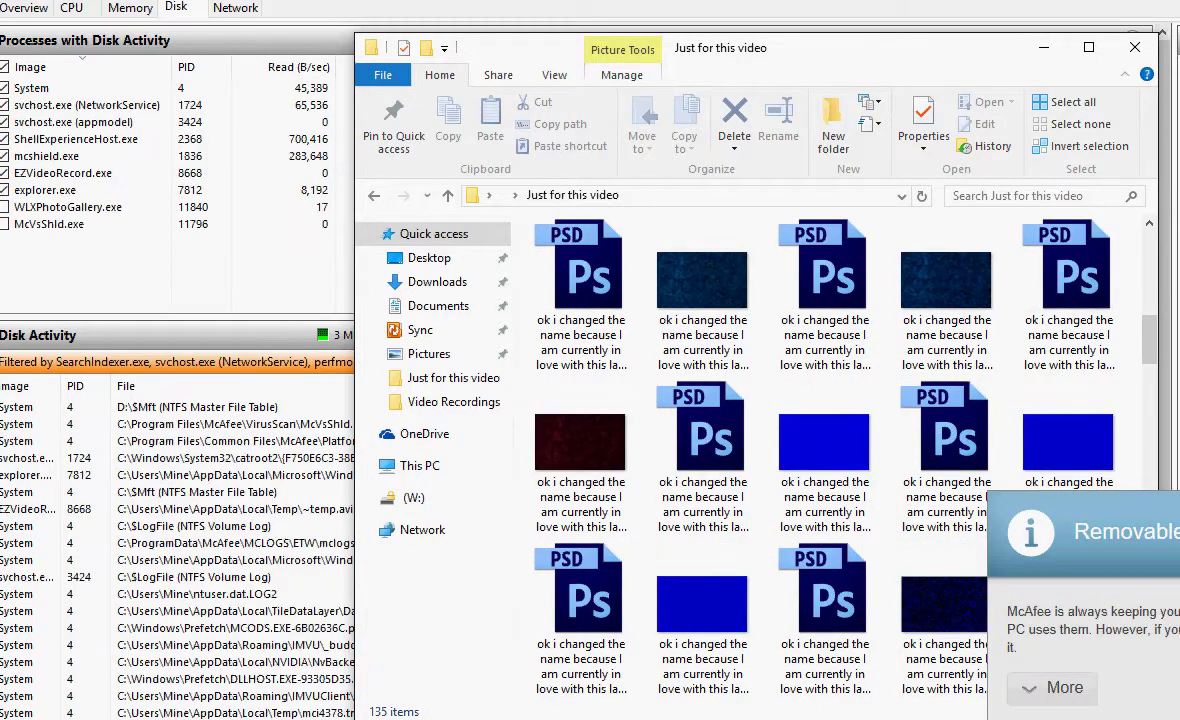
pyautogui.scroll(-5, 824, 455)
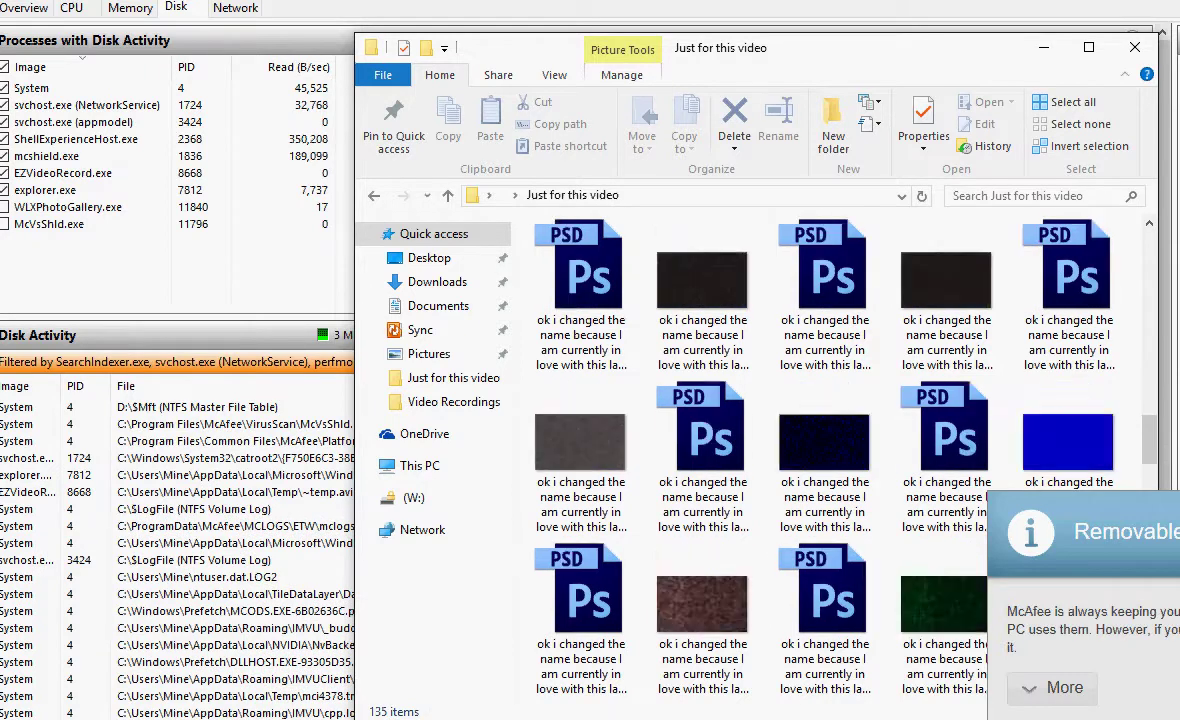
pyautogui.scroll(-6, 824, 455)
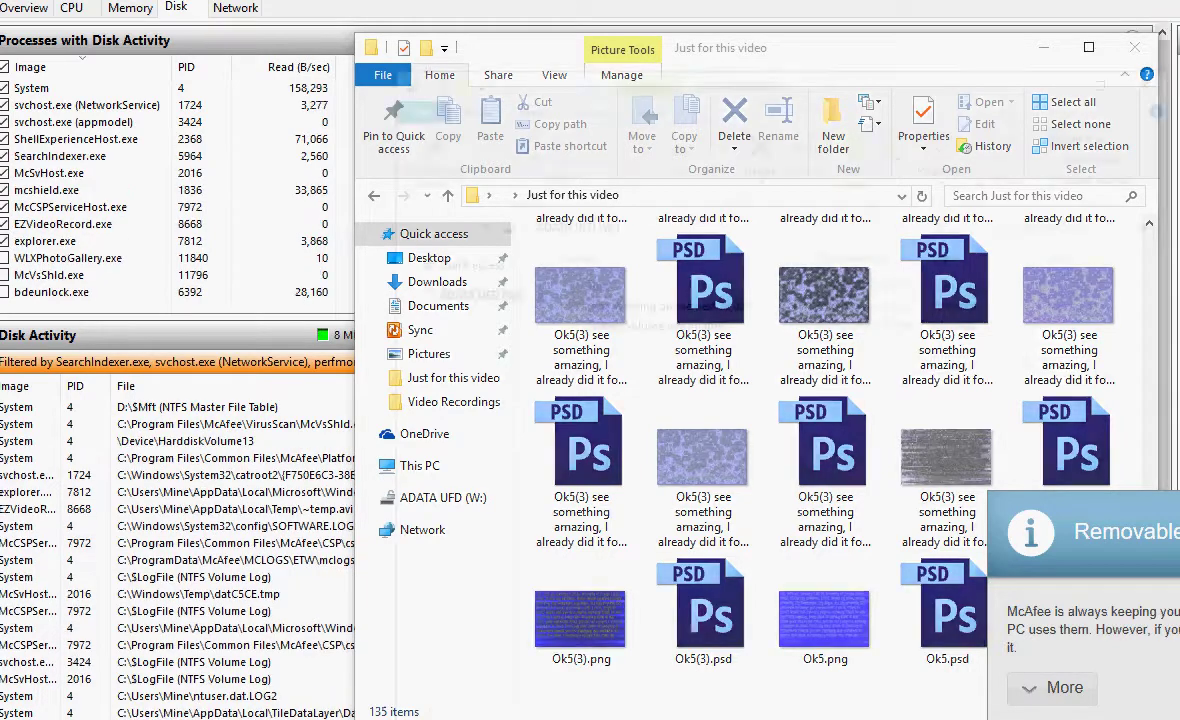
# Open "alright now for the 5th" within "Suns Working on the next 30,000" on drive W: and place both Explorer windows side by side.
pyautogui.doubleClick(664, 303)
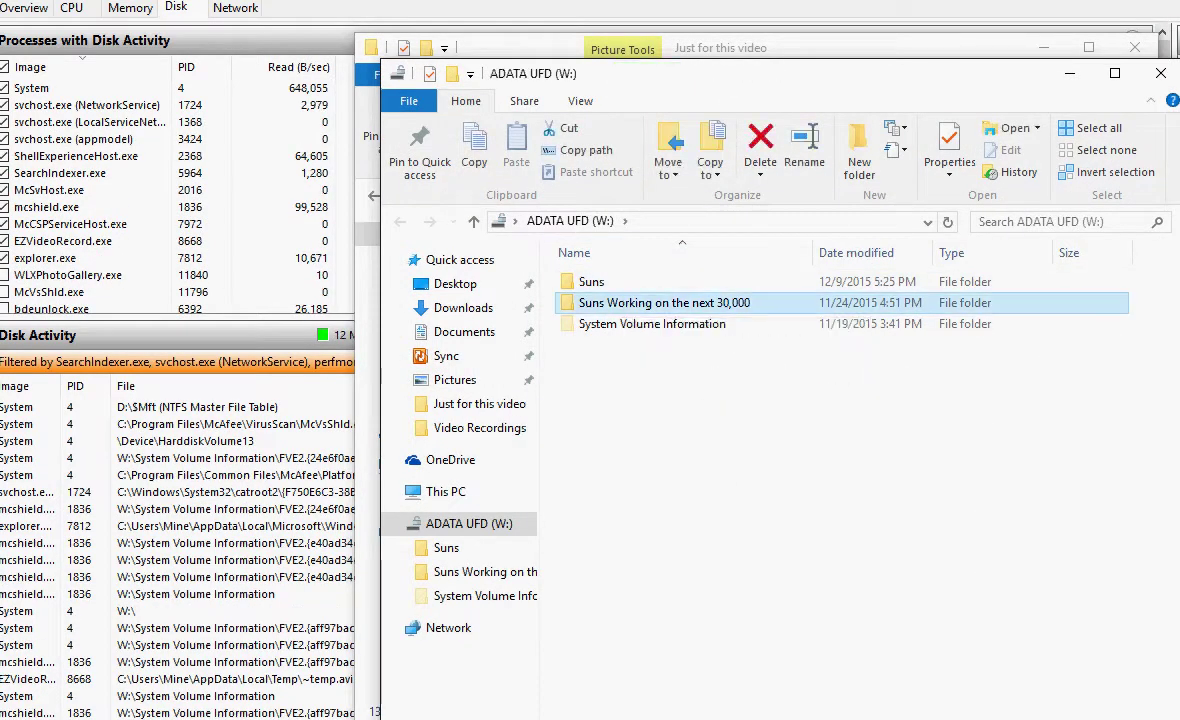
pyautogui.doubleClick(640, 282)
pyautogui.moveTo(700, 73); pyautogui.dragTo(922, 65)
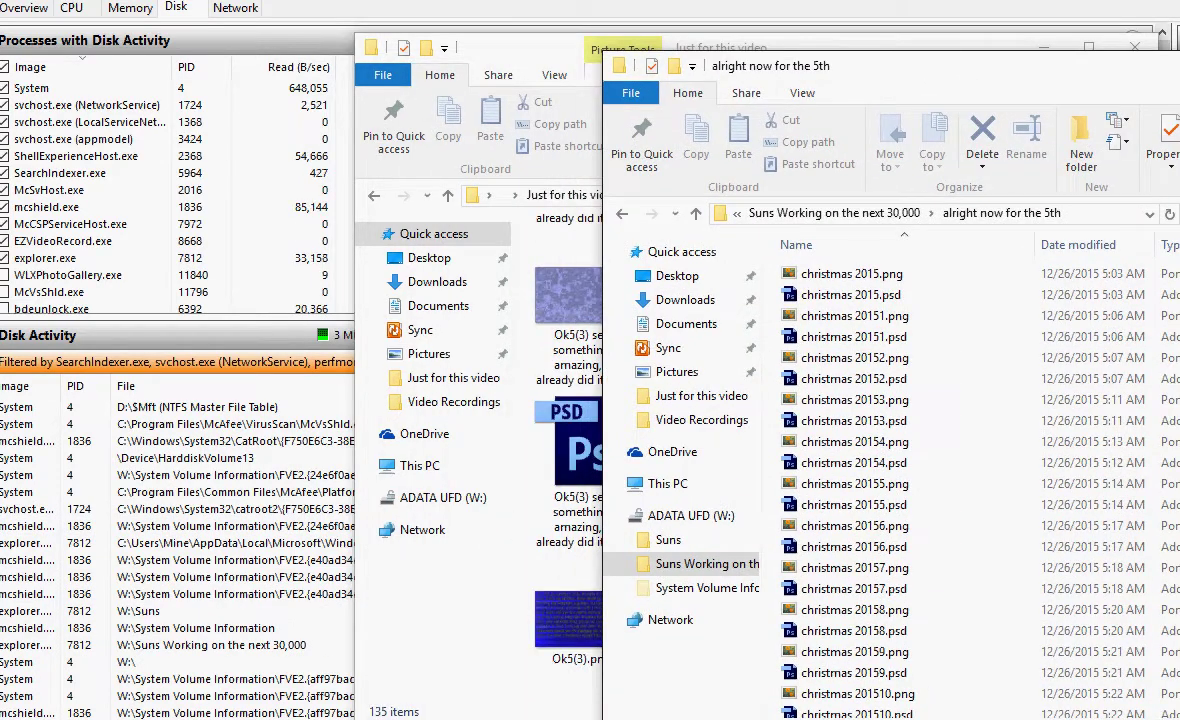
pyautogui.moveTo(528, 49); pyautogui.dragTo(291, 47)
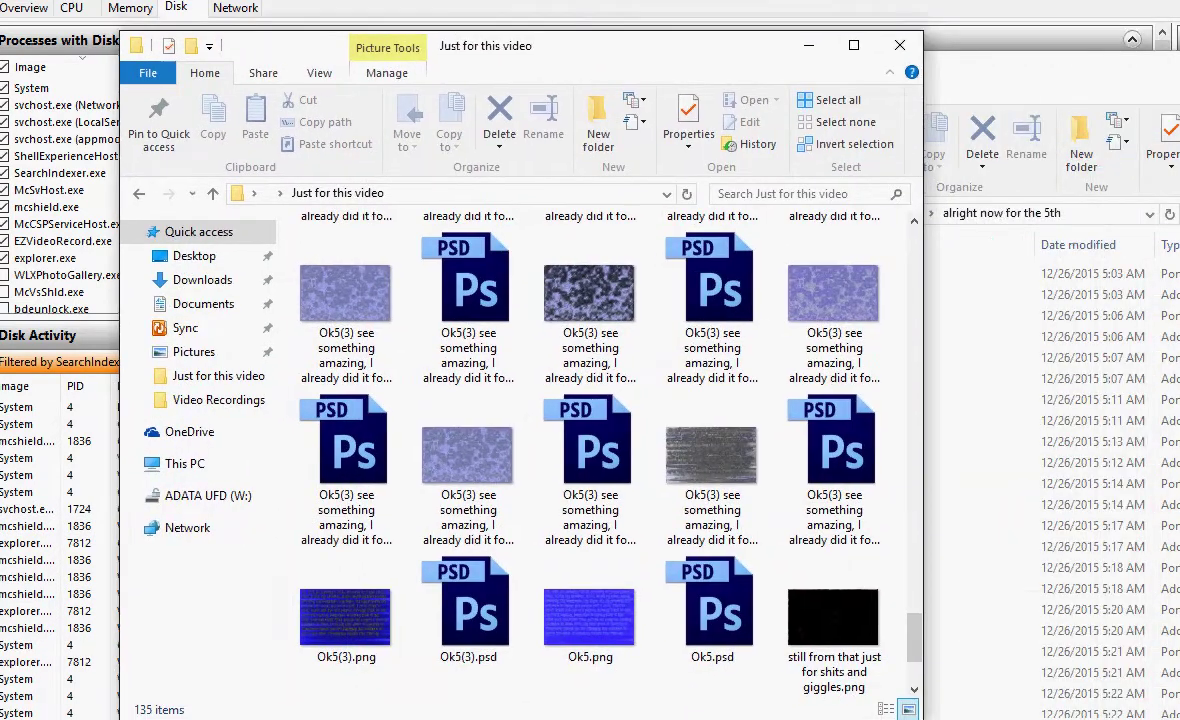
# Review the "Just for this video" thumbnails from the first texture down to the "Ok5(3) see something amazing" files.
pyautogui.scroll(-2, 590, 450)
pyautogui.scroll(10, 712, 290)
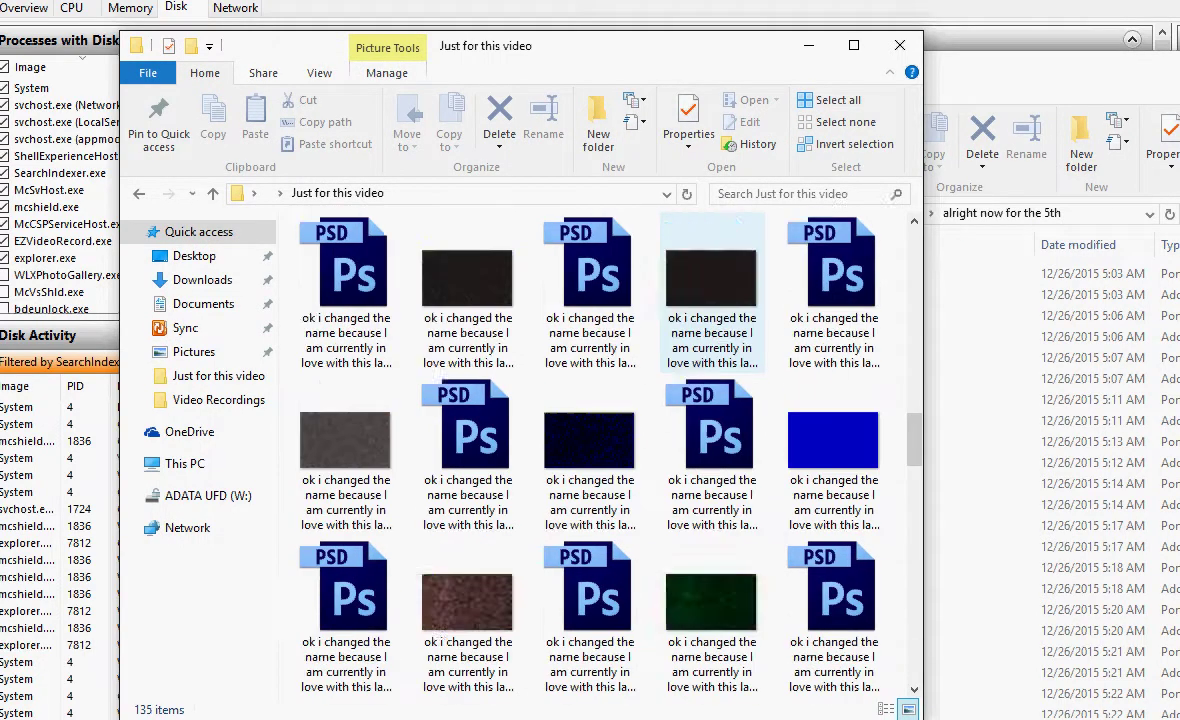
pyautogui.scroll(5, 712, 290)
pyautogui.scroll(-3, 712, 300)
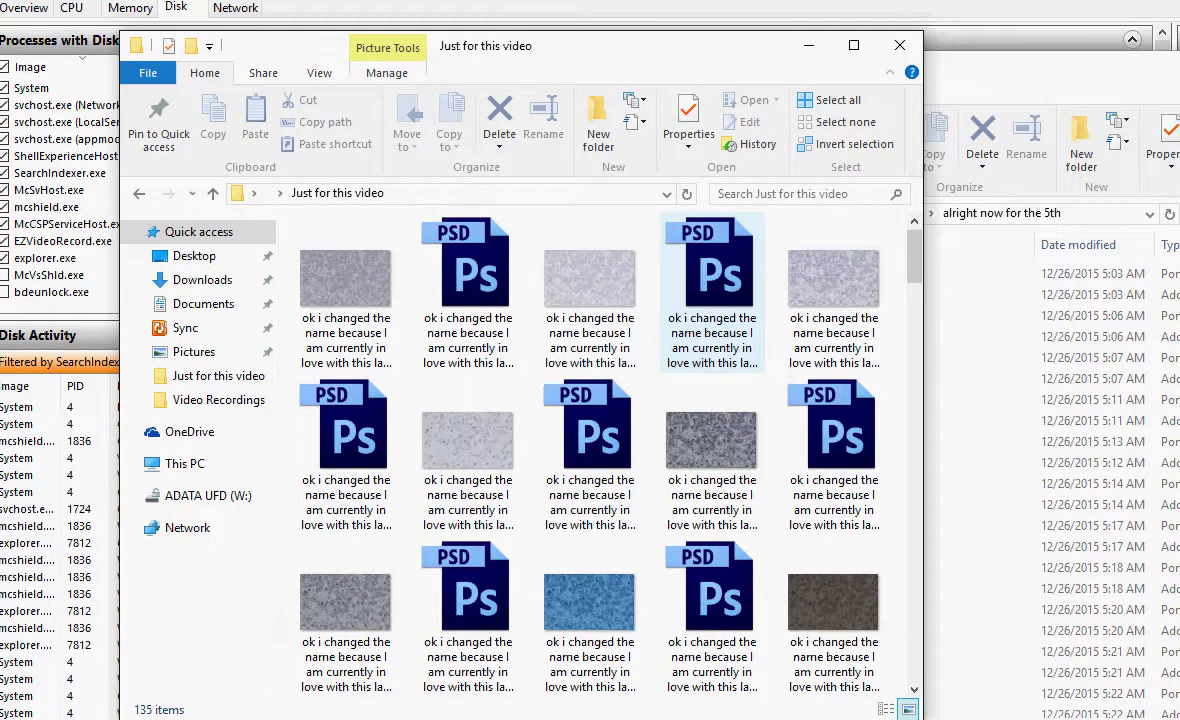
pyautogui.scroll(-5, 712, 300)
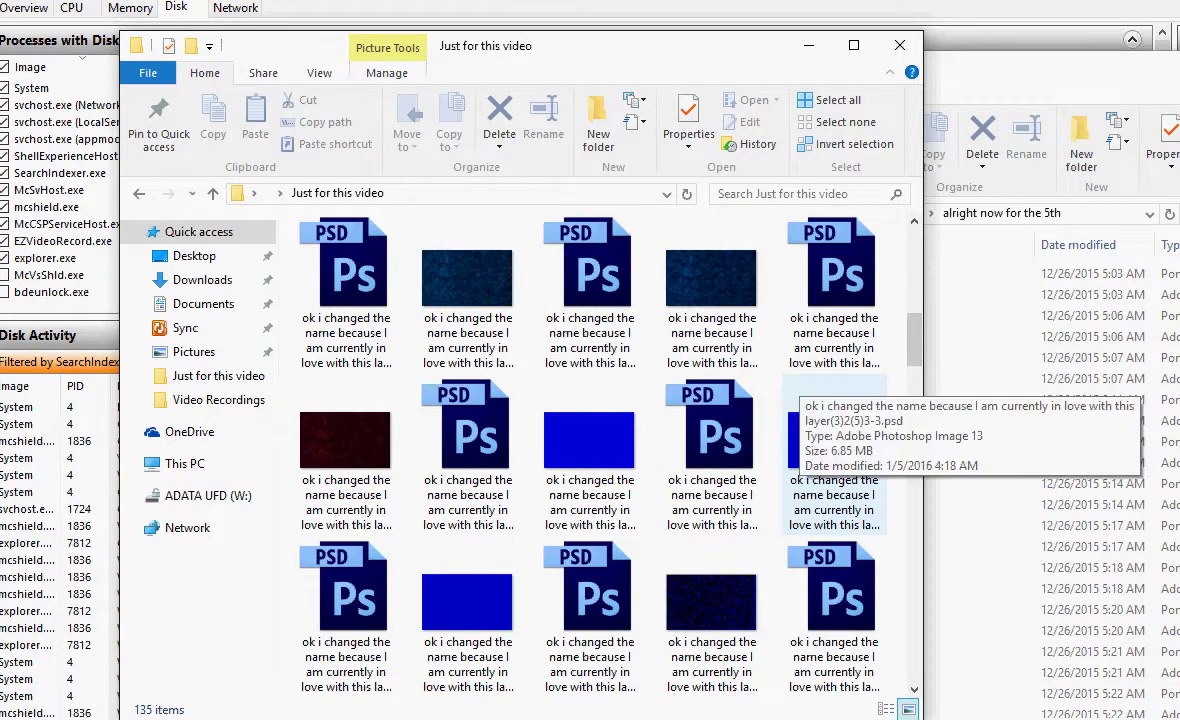
pyautogui.scroll(-5, 798, 398)
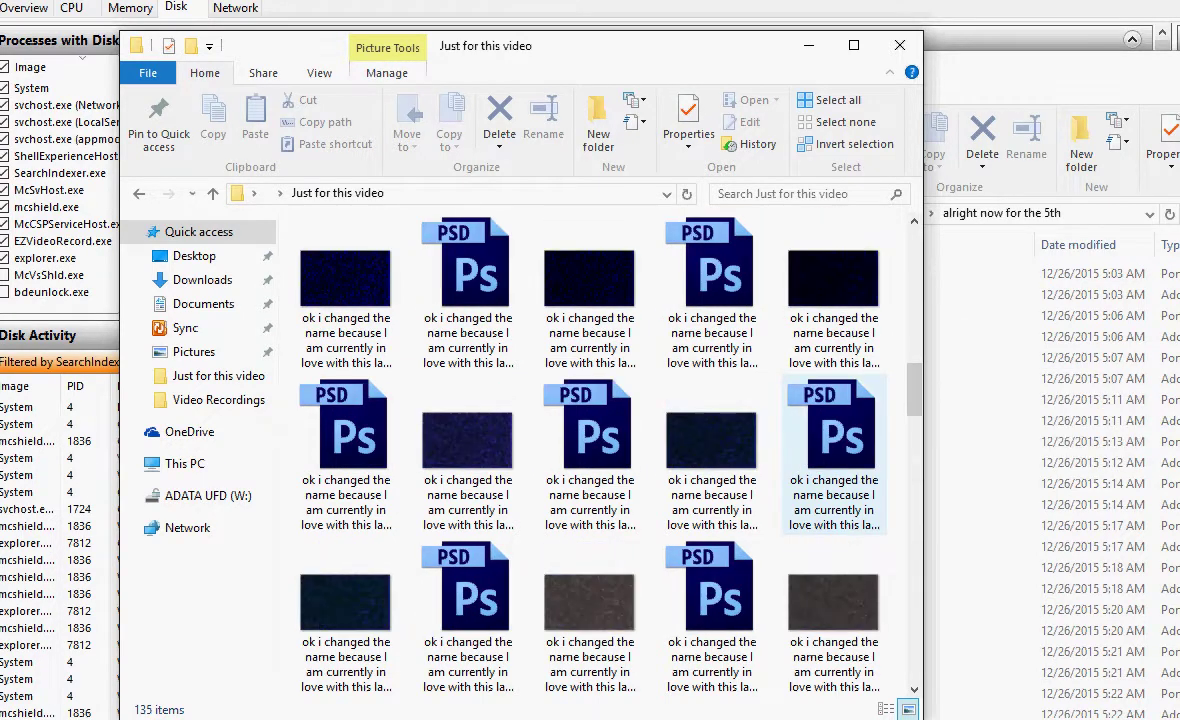
pyautogui.scroll(-5, 833, 440)
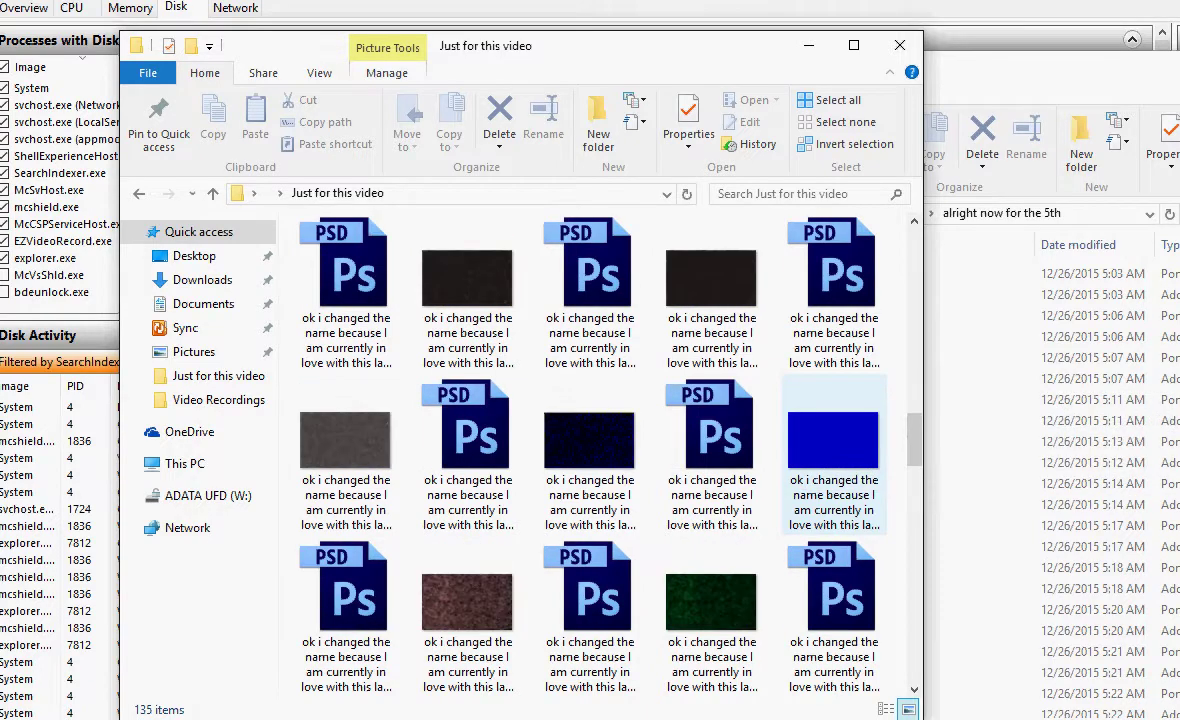
pyautogui.scroll(-3, 833, 440)
pyautogui.scroll(-3, 833, 390)
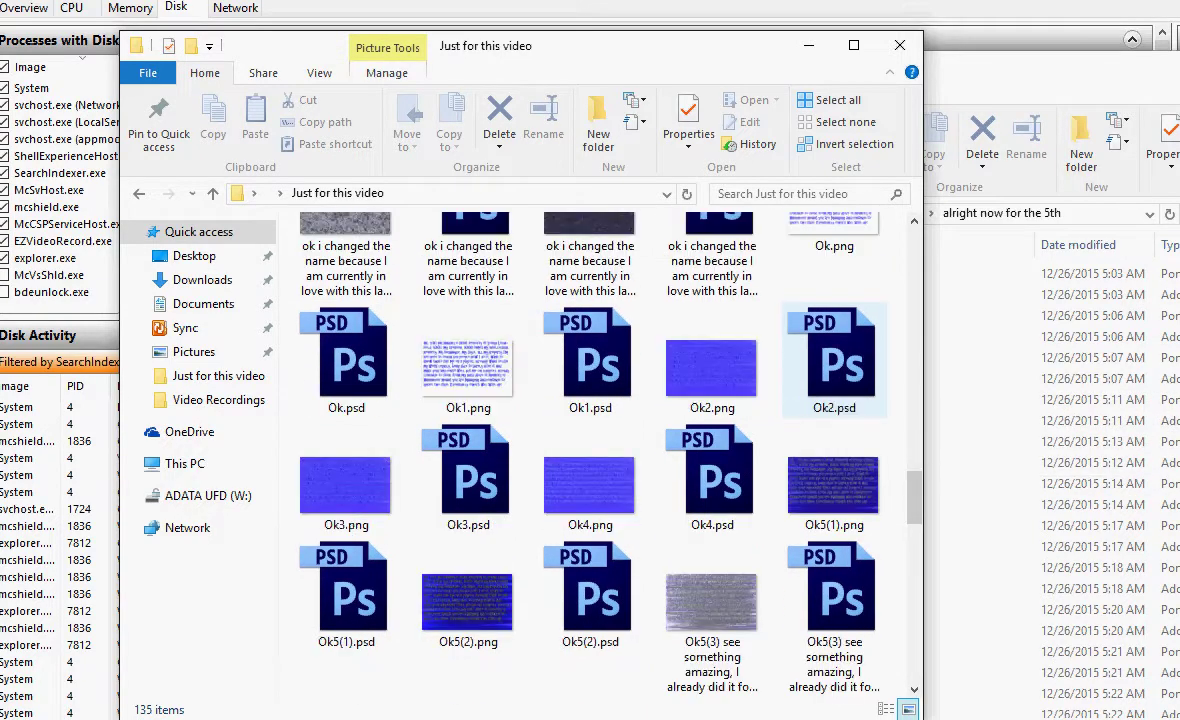
pyautogui.scroll(-7, 833, 390)
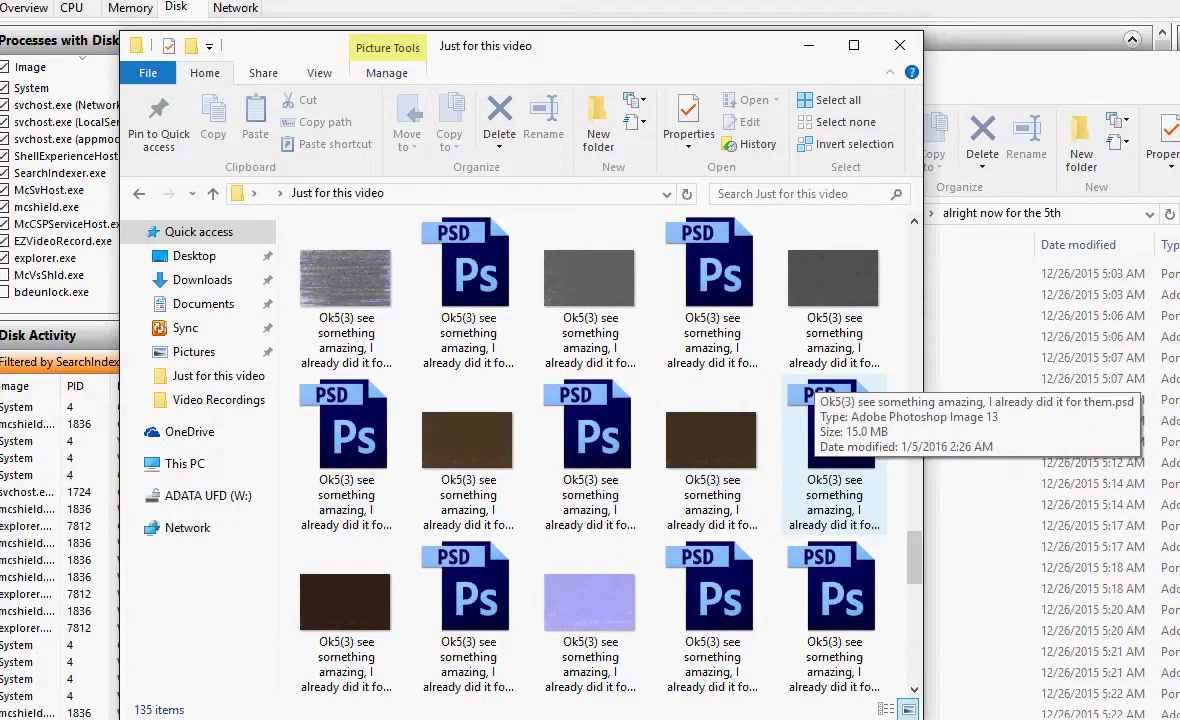
# Review the remaining thumbnails of "Just for this video" down to the last PSD and return to the first texture.
pyautogui.scroll(-4, 790, 385)
pyautogui.scroll(-5, 790, 385)
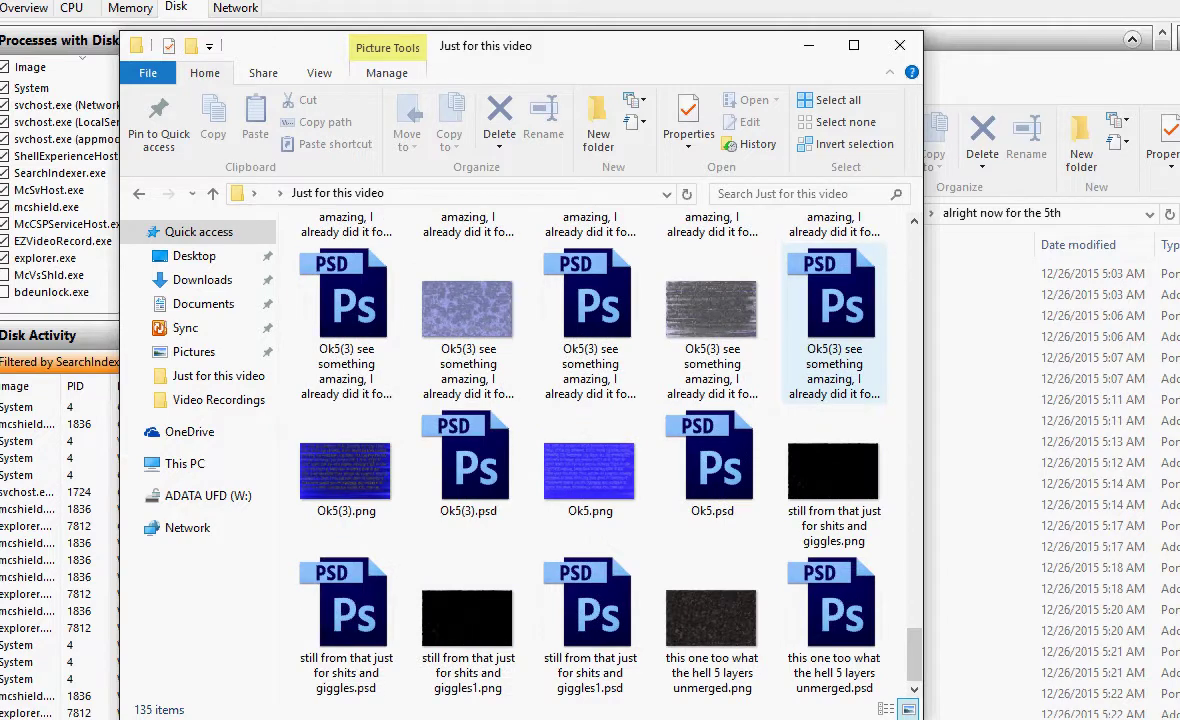
pyautogui.scroll(20, 800, 400)
pyautogui.scroll(5, 600, 450)
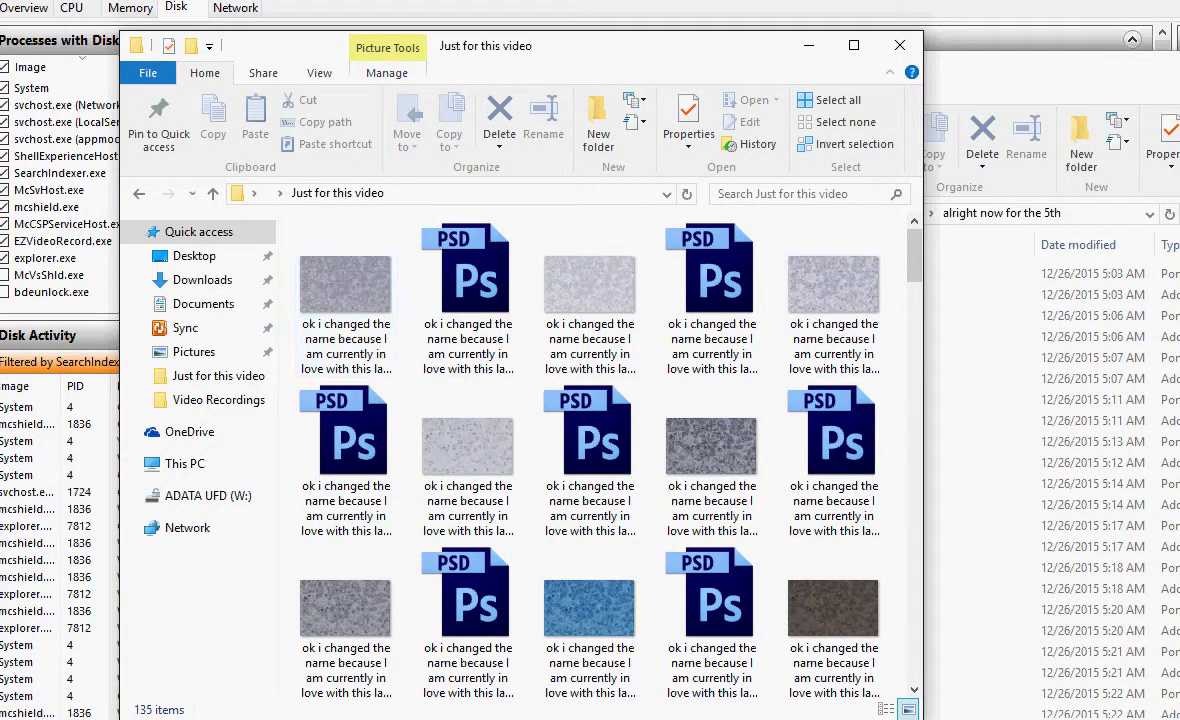
pyautogui.moveTo(196, 256); pyautogui.dragTo(348, 318)
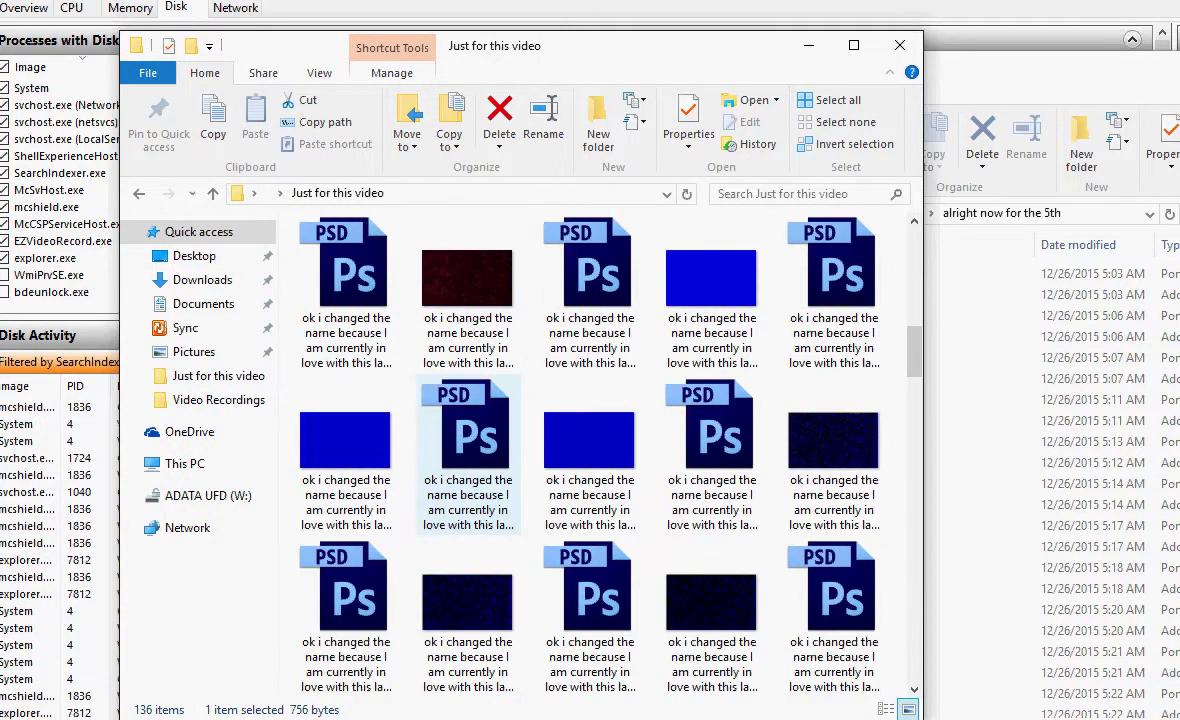
pyautogui.rightClick(347, 306)
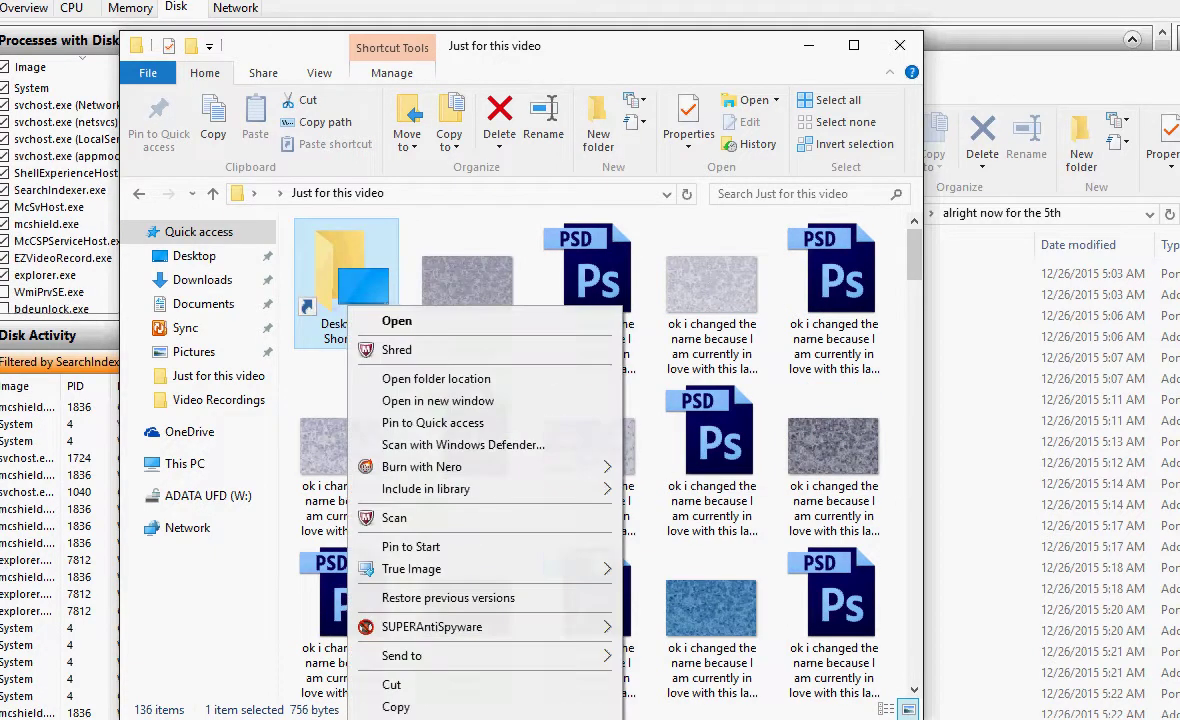
pyautogui.click(465, 719)
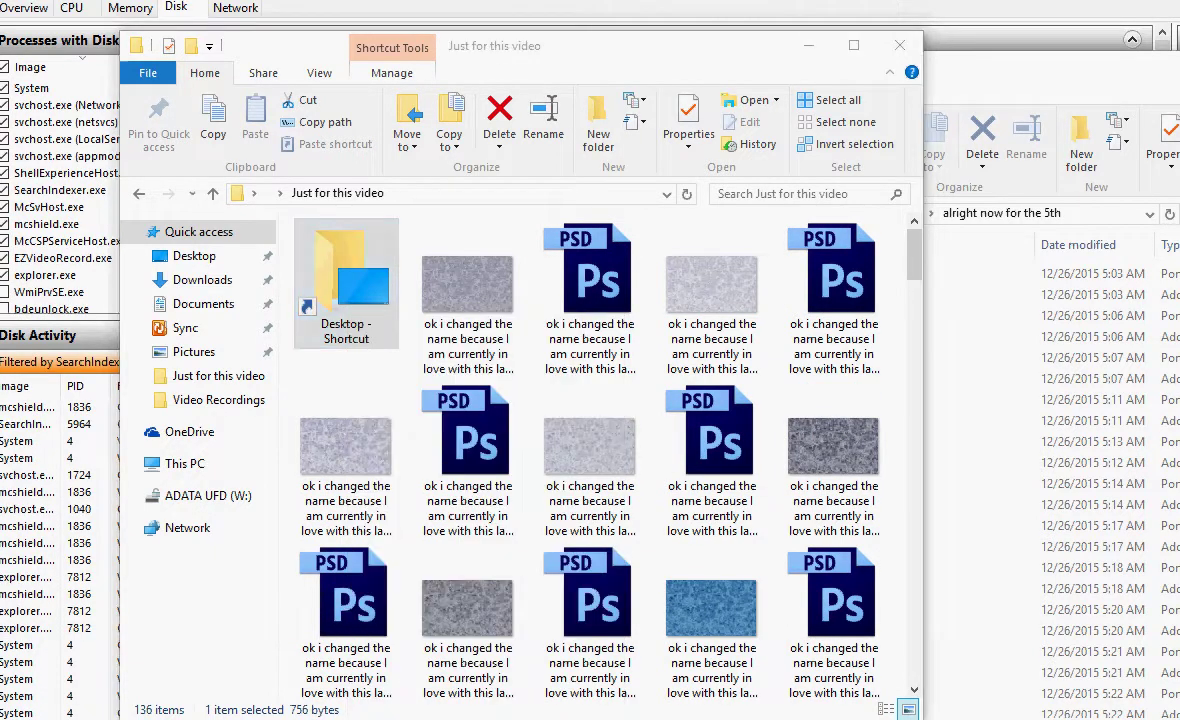
# Copy all files from "Just for this video" into "alright now for the 5th" and bring the source window back in front.
pyautogui.moveTo(277, 355); pyautogui.dragTo(316, 355)
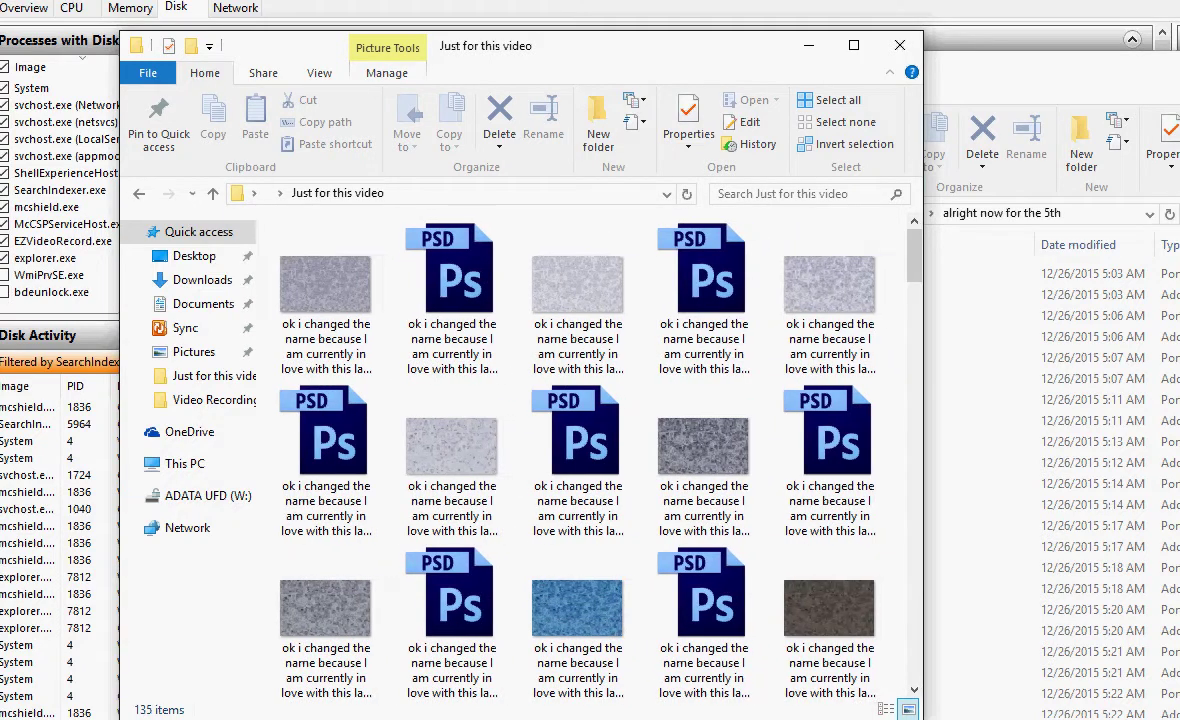
pyautogui.moveTo(268, 262); pyautogui.dragTo(880, 705)
pyautogui.moveTo(840, 625); pyautogui.dragTo(1059, 566)
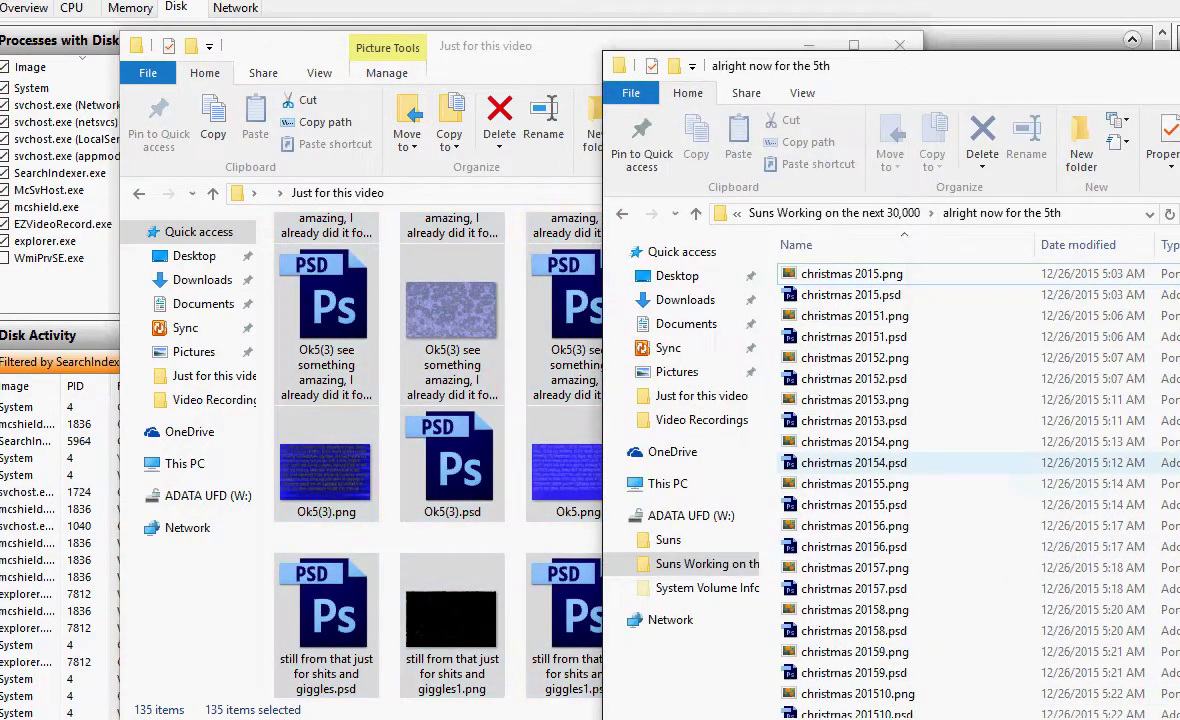
pyautogui.click(655, 43)
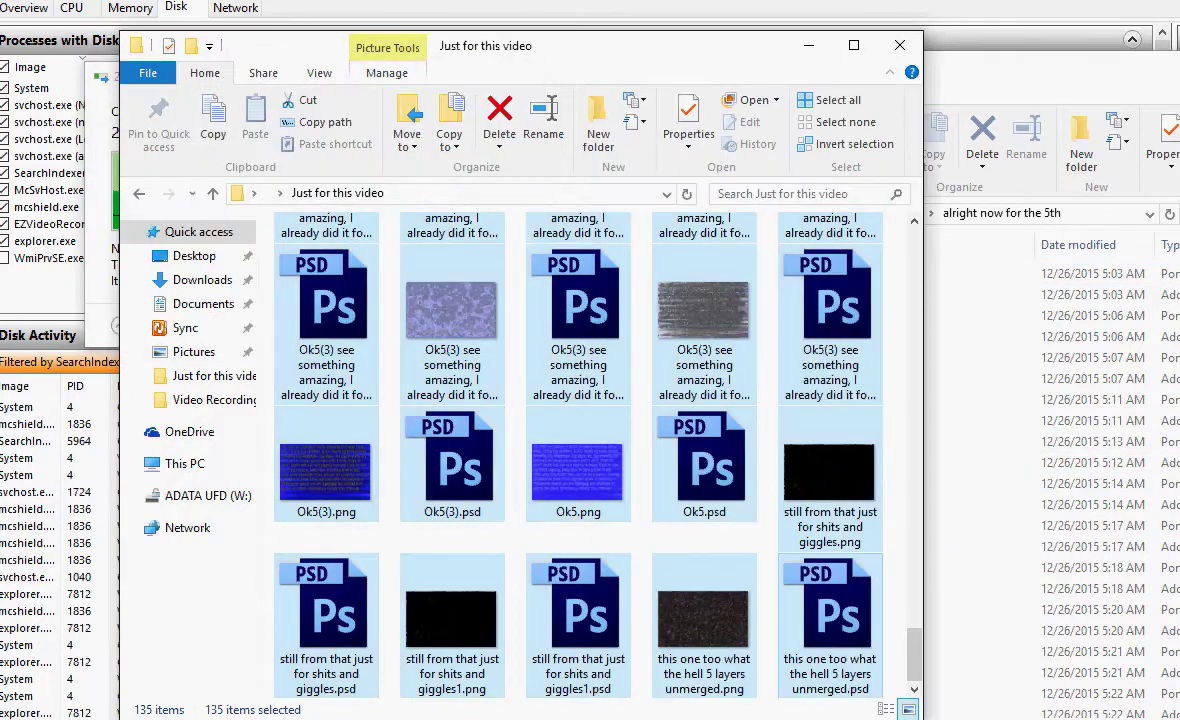
# Look through the copied files in "Just for this video" and compare the PNG and PSD pairs of the "Ok5(3)" series.
pyautogui.scroll(8, 578, 450)
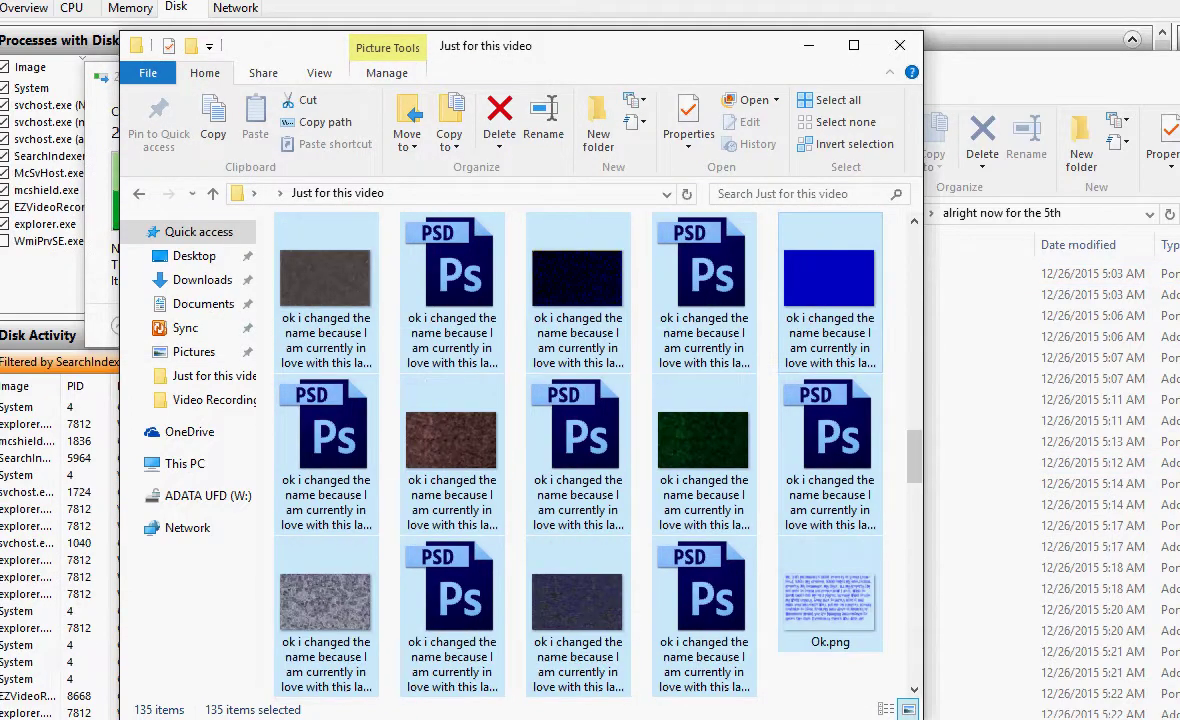
pyautogui.scroll(-2, 578, 450)
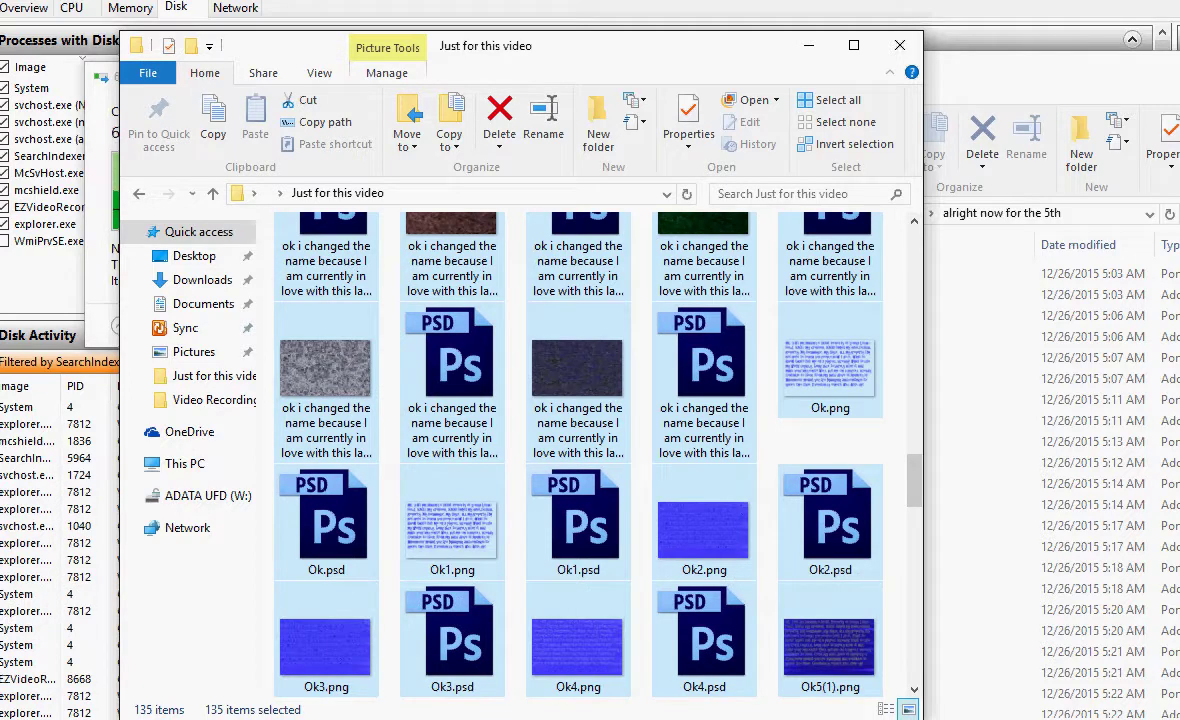
pyautogui.scroll(-3, 740, 600)
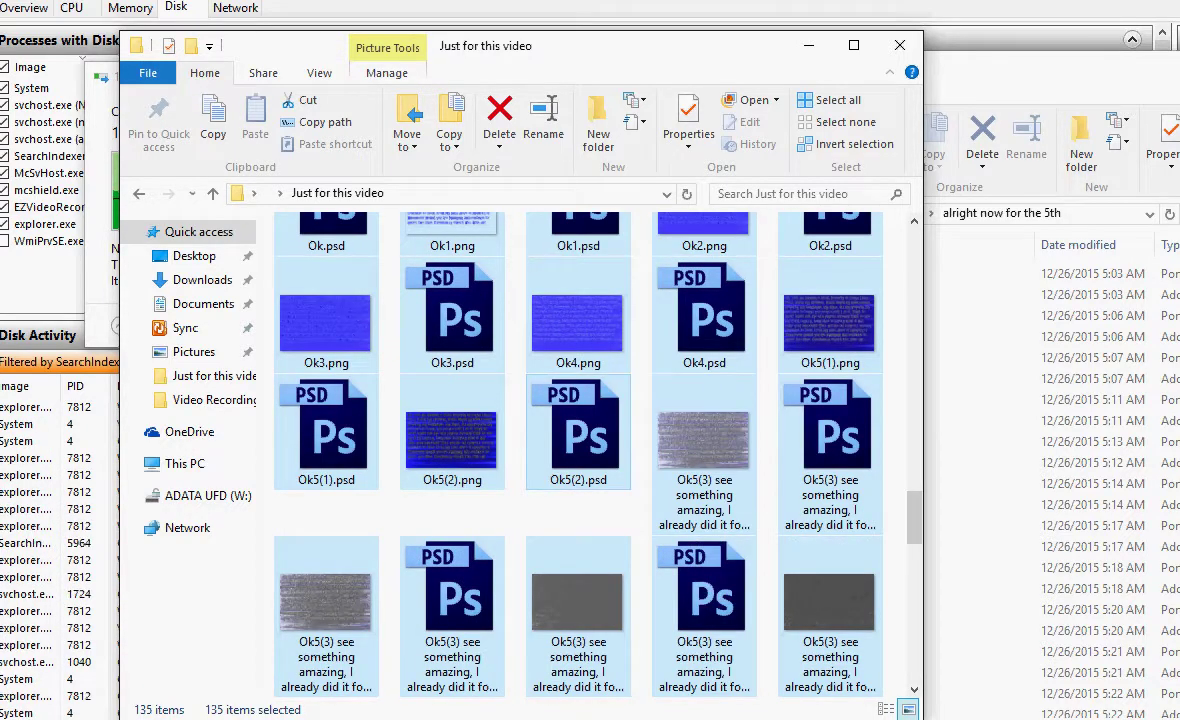
pyautogui.click(830, 450)
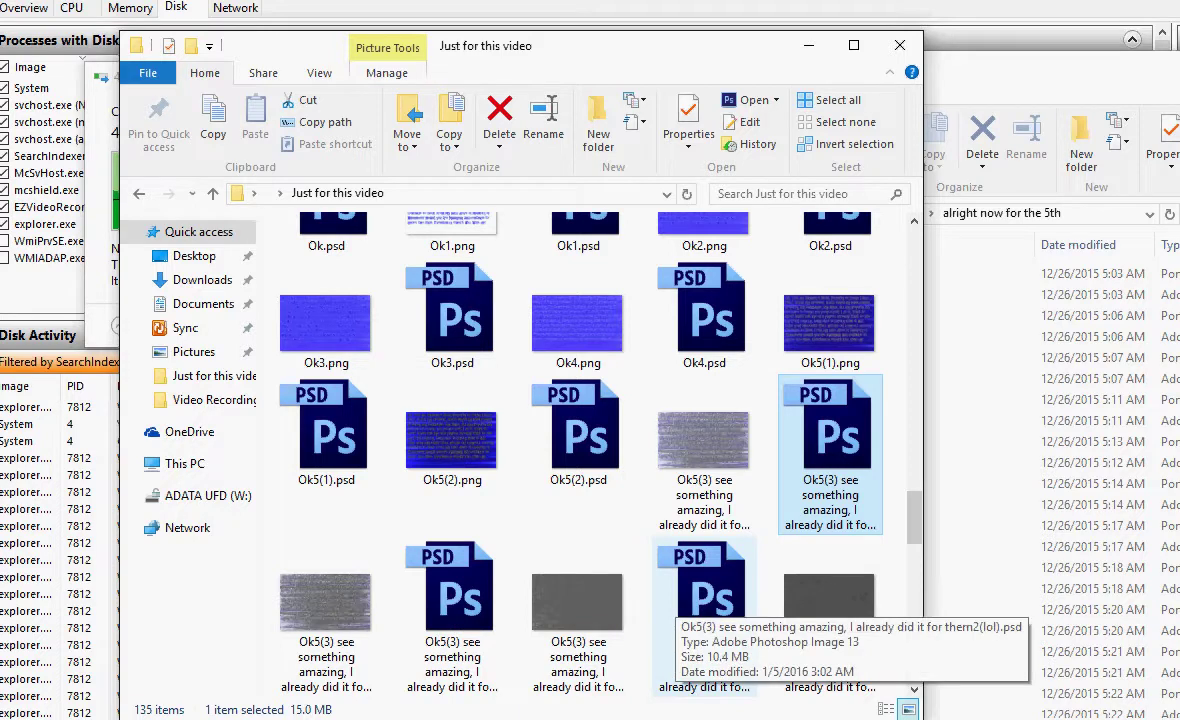
pyautogui.scroll(-2, 700, 600)
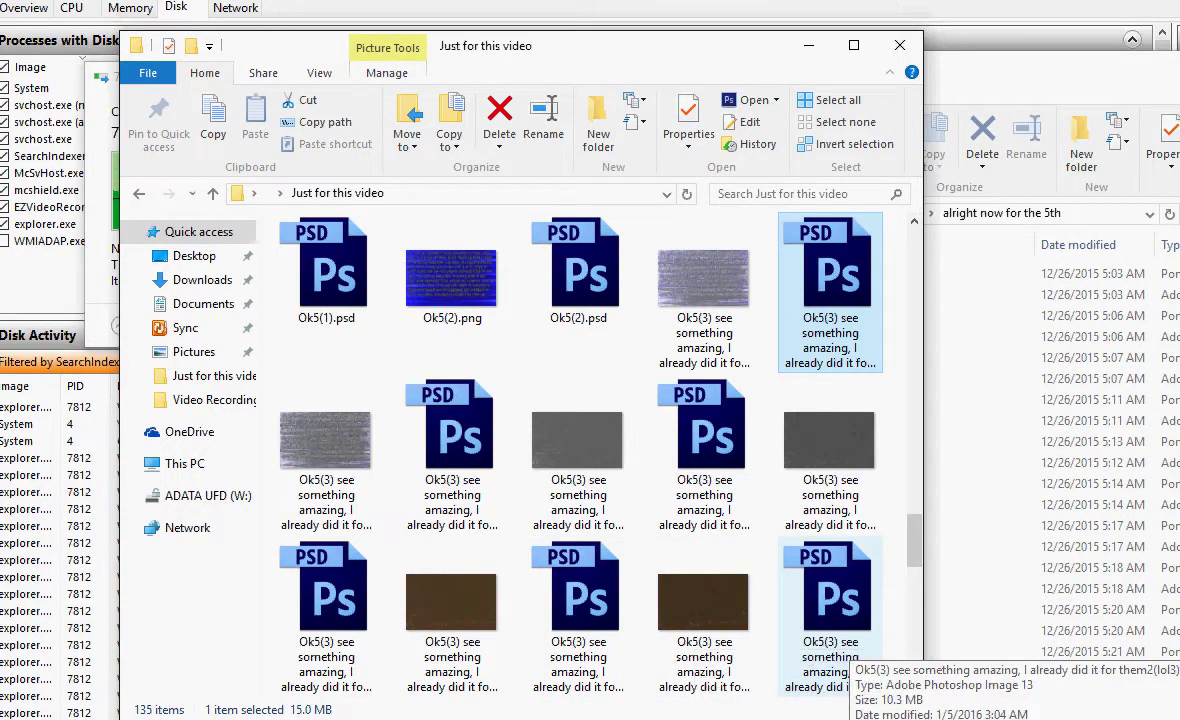
pyautogui.scroll(-1, 830, 620)
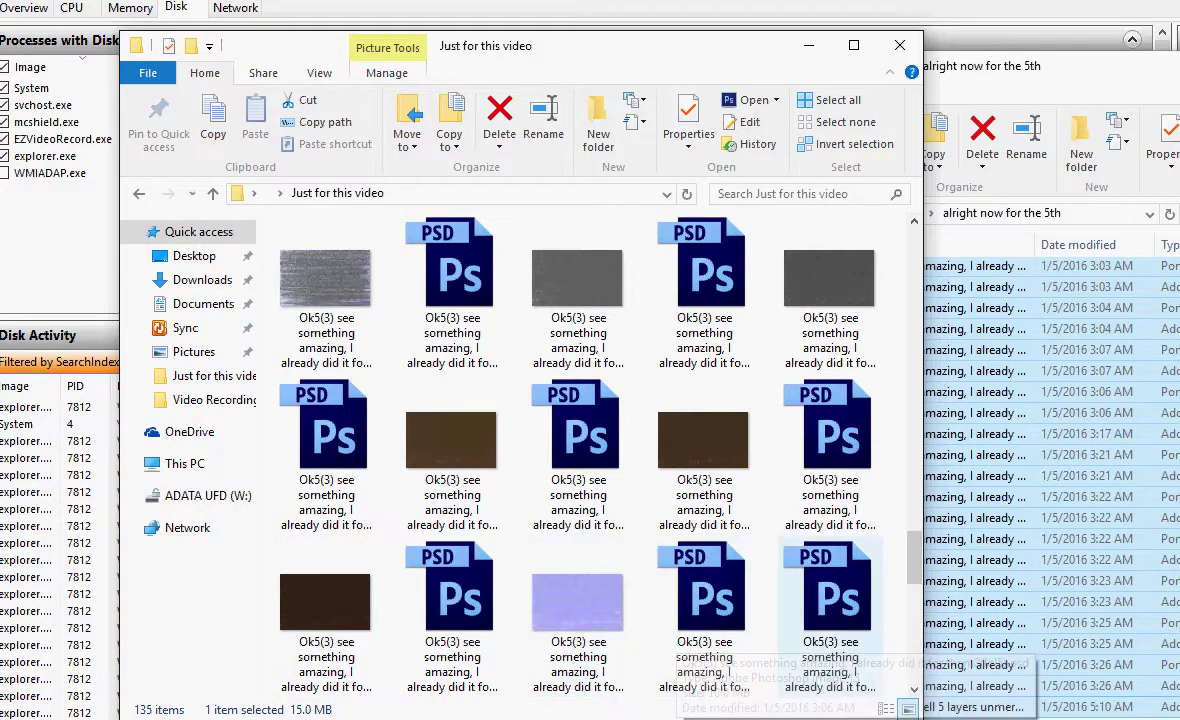
# Open "Ok5(3) see something amazing, I already did it for them2(lol5)1.psd" in Photoshop and save it as a PNG in "Just for this video".
pyautogui.click(830, 605)
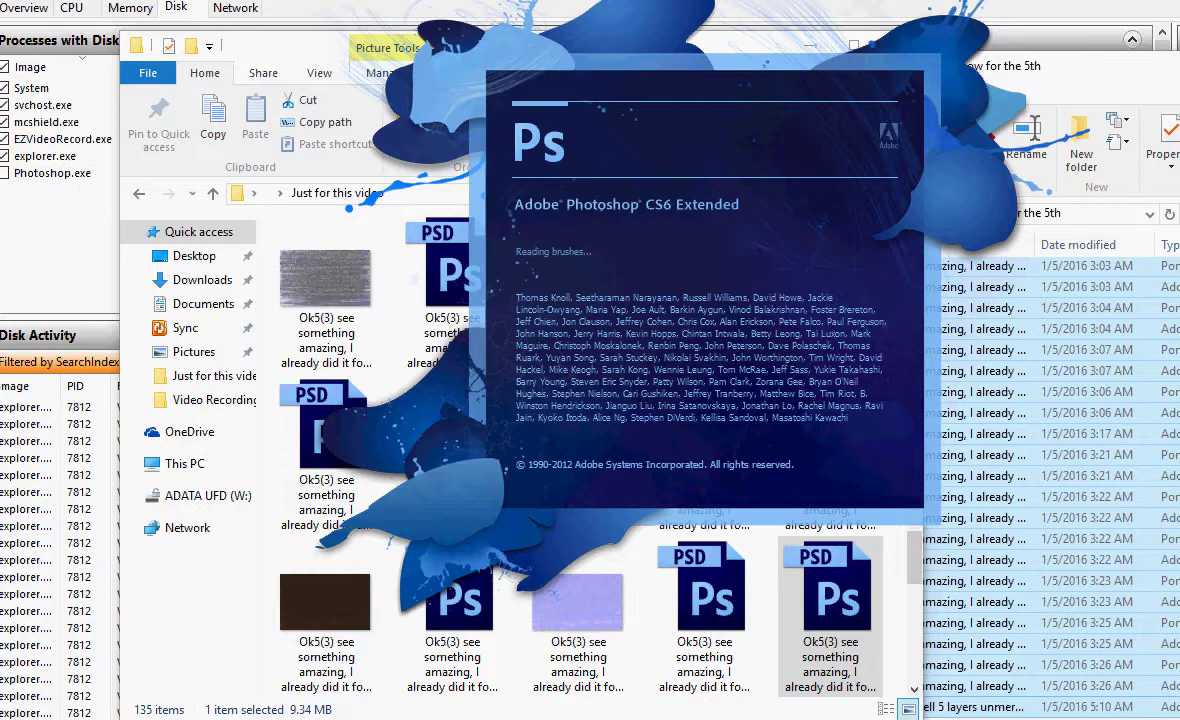
pyautogui.hotkey('alt', 'Tab')
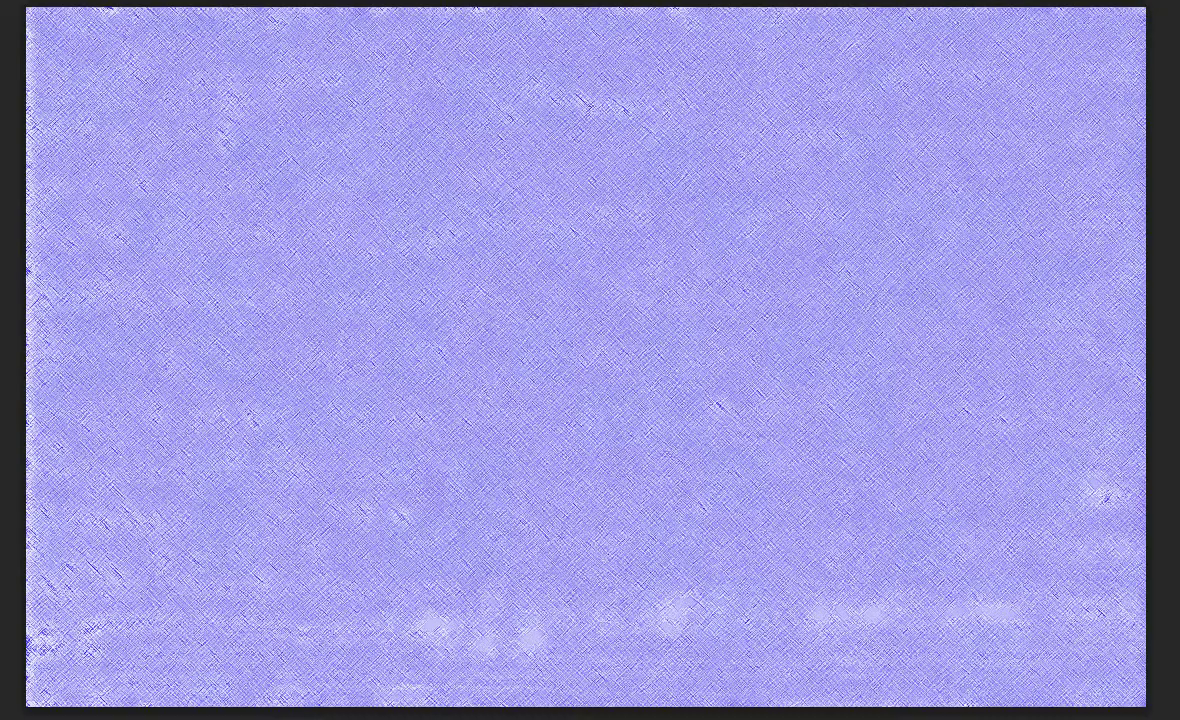
pyautogui.hotkey('alt', 'f')
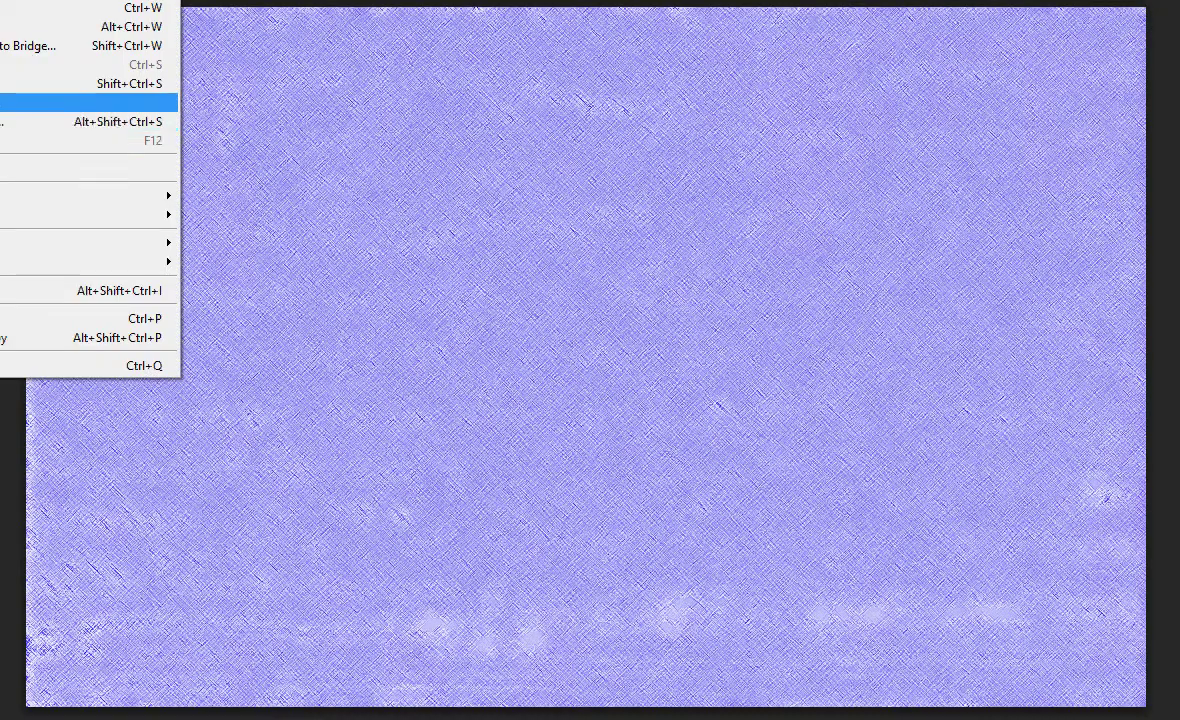
pyautogui.click(80, 84)
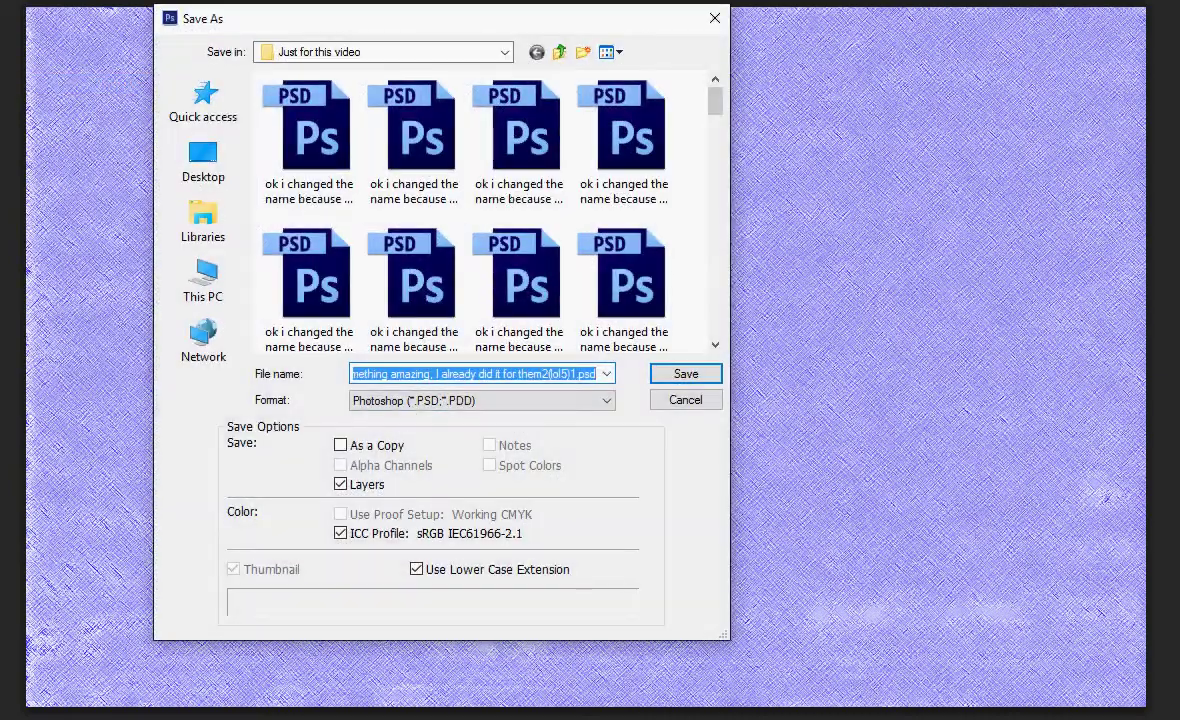
pyautogui.click(482, 400)
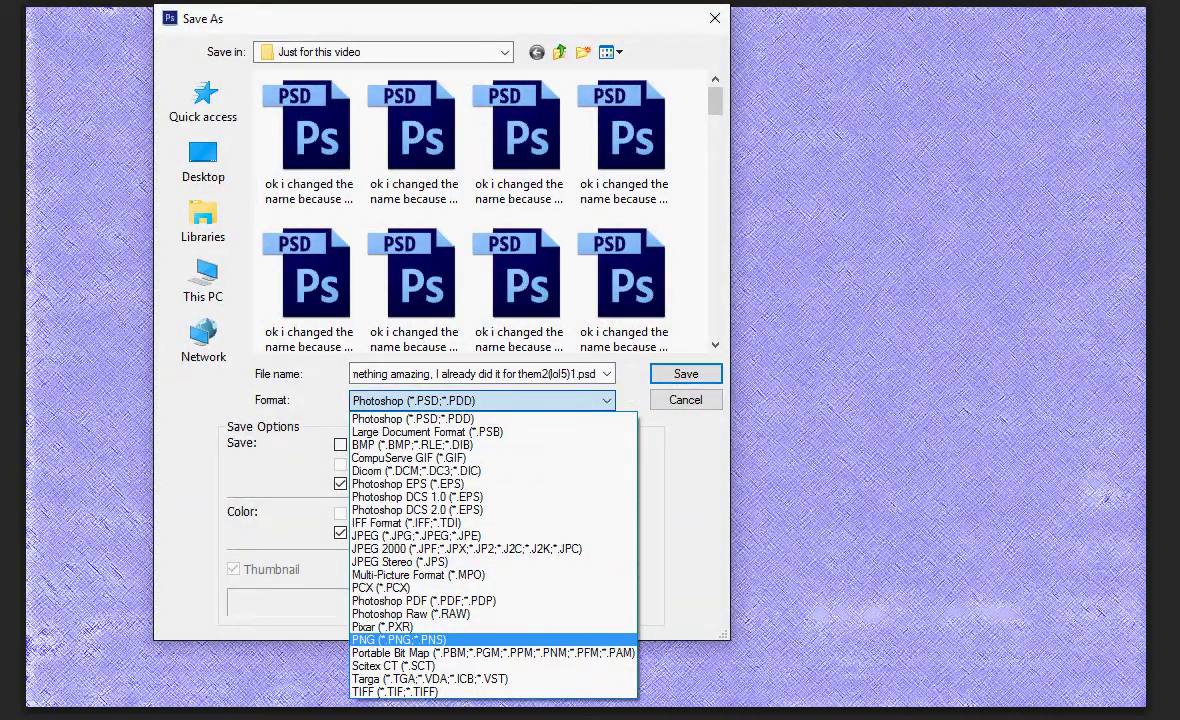
pyautogui.click(400, 639)
pyautogui.click(686, 373)
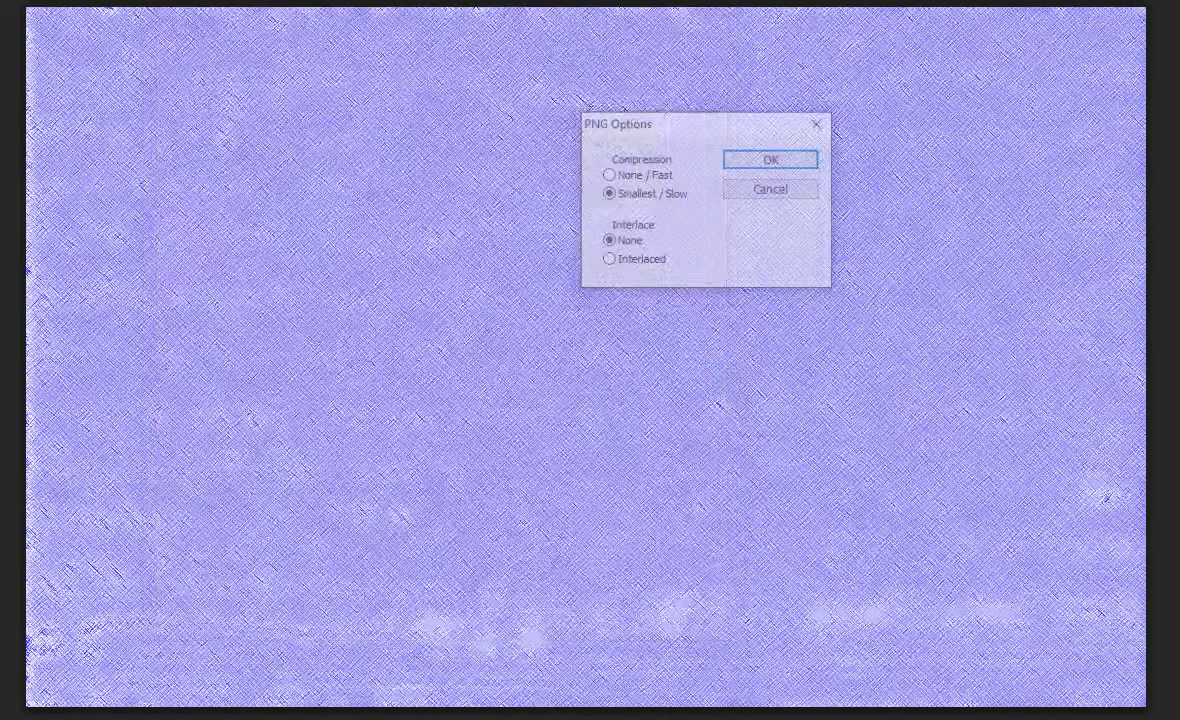
pyautogui.press('Return')
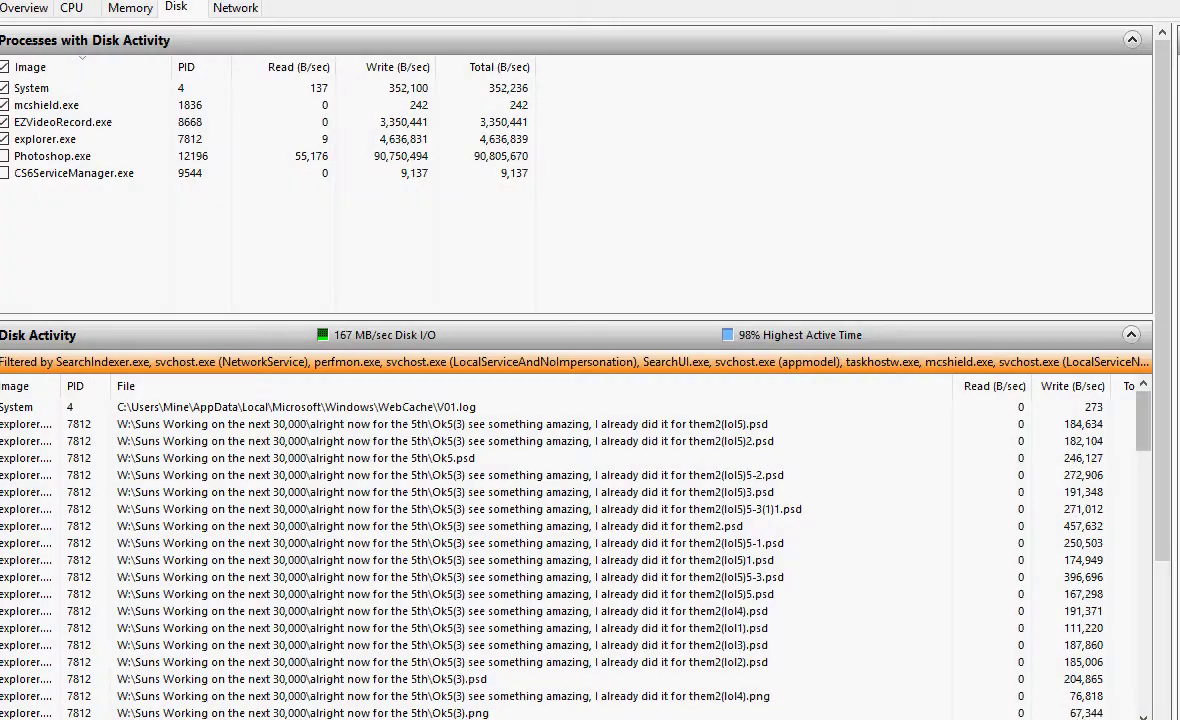
# Switch back to File Explorer, refresh "Just for this video" and move its window aside.
pyautogui.moveTo(384, 719)
pyautogui.click(306, 704)
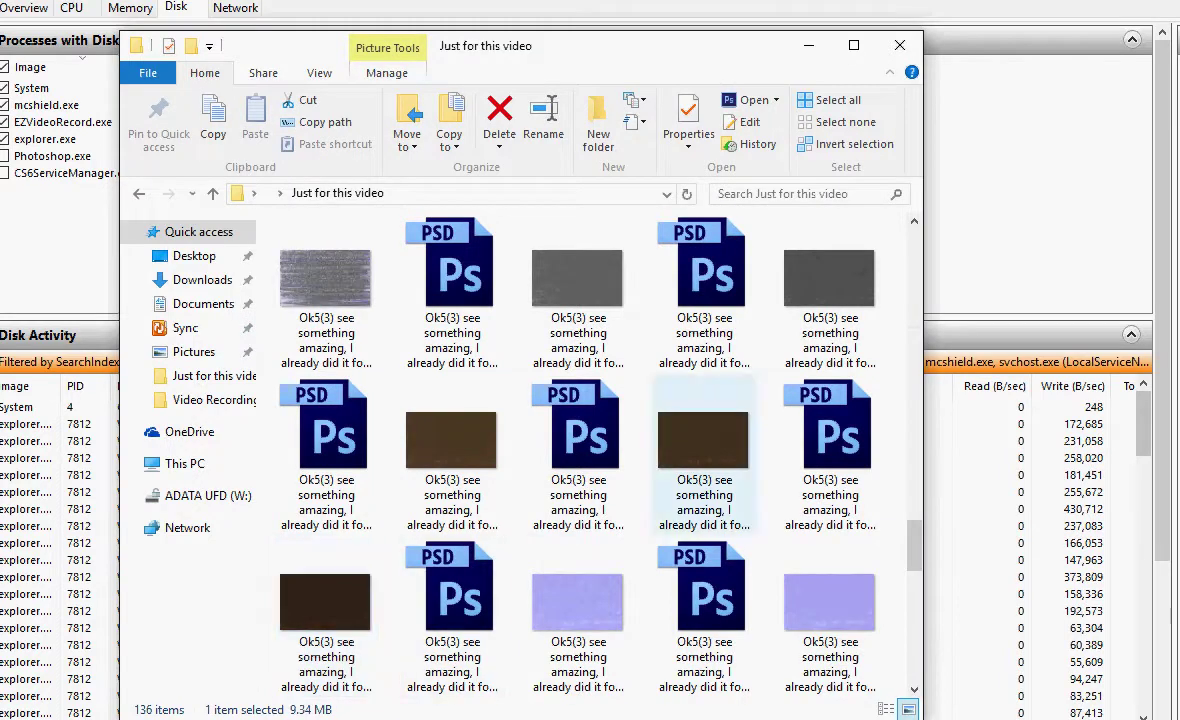
pyautogui.click(687, 194)
pyautogui.moveTo(660, 45); pyautogui.dragTo(518, 33)
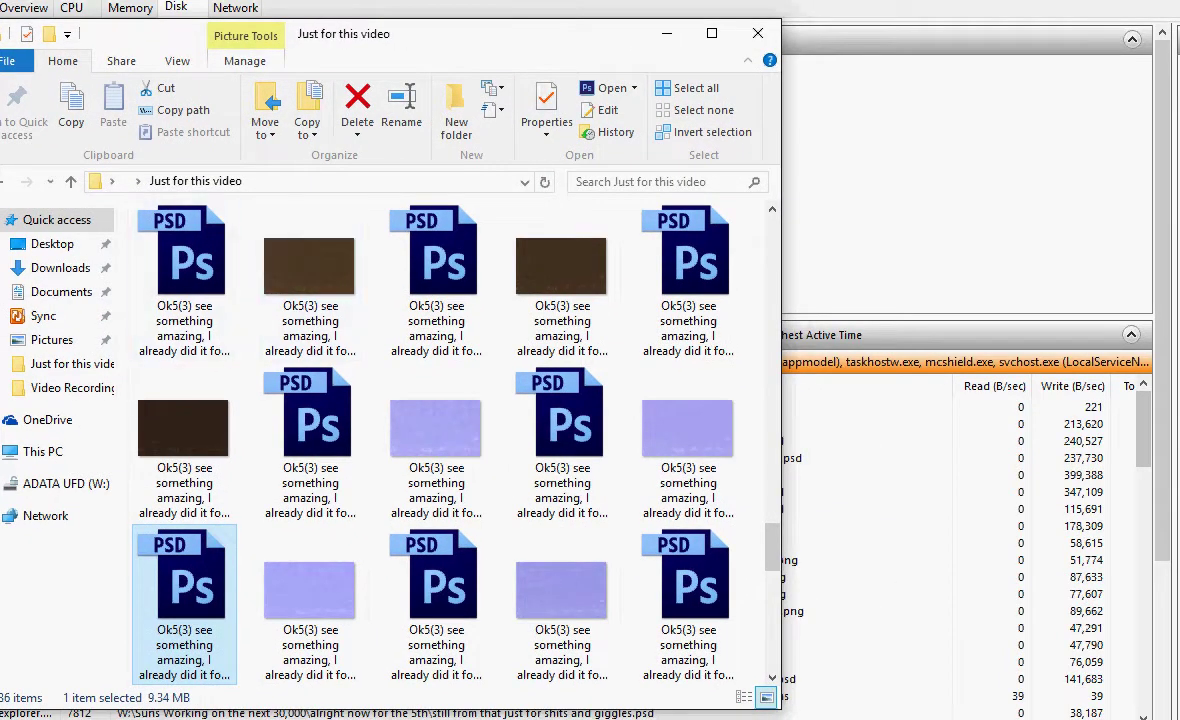
# Copy all files of "Just for this video" into "alright now for the 5th" again, skipping the files already there.
pyautogui.moveTo(127, 231); pyautogui.dragTo(760, 690)
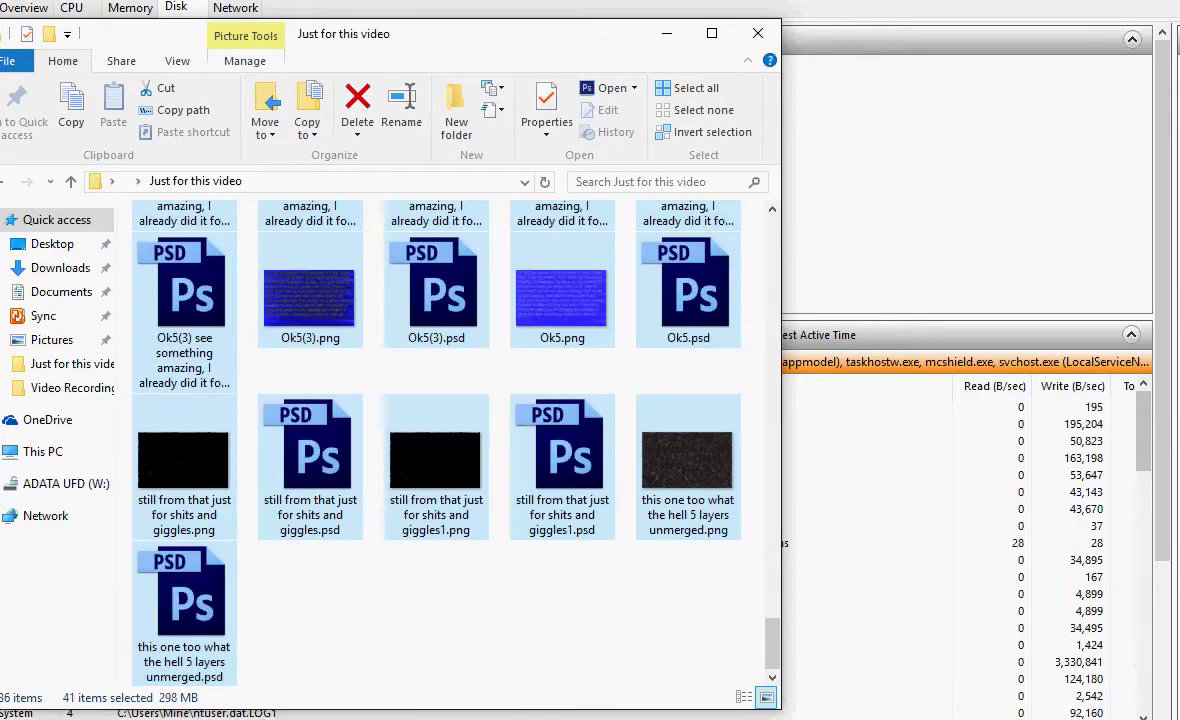
pyautogui.scroll(20, 660, 548)
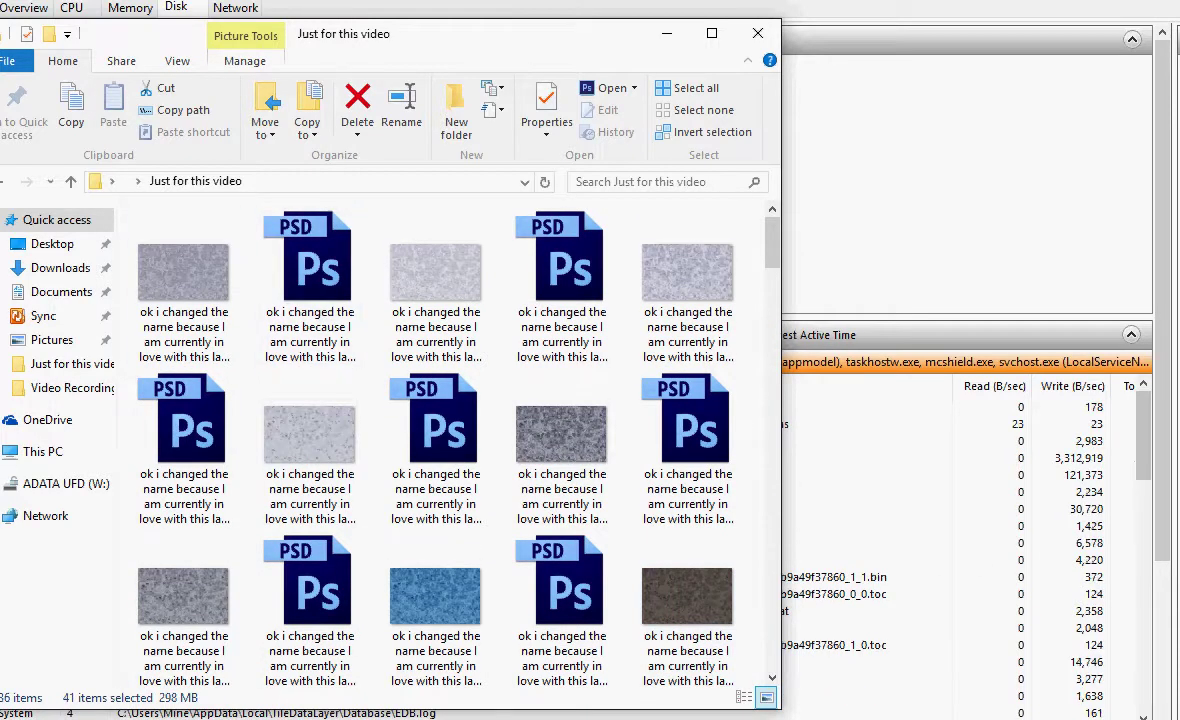
pyautogui.hotkey('ctrl', 'a')
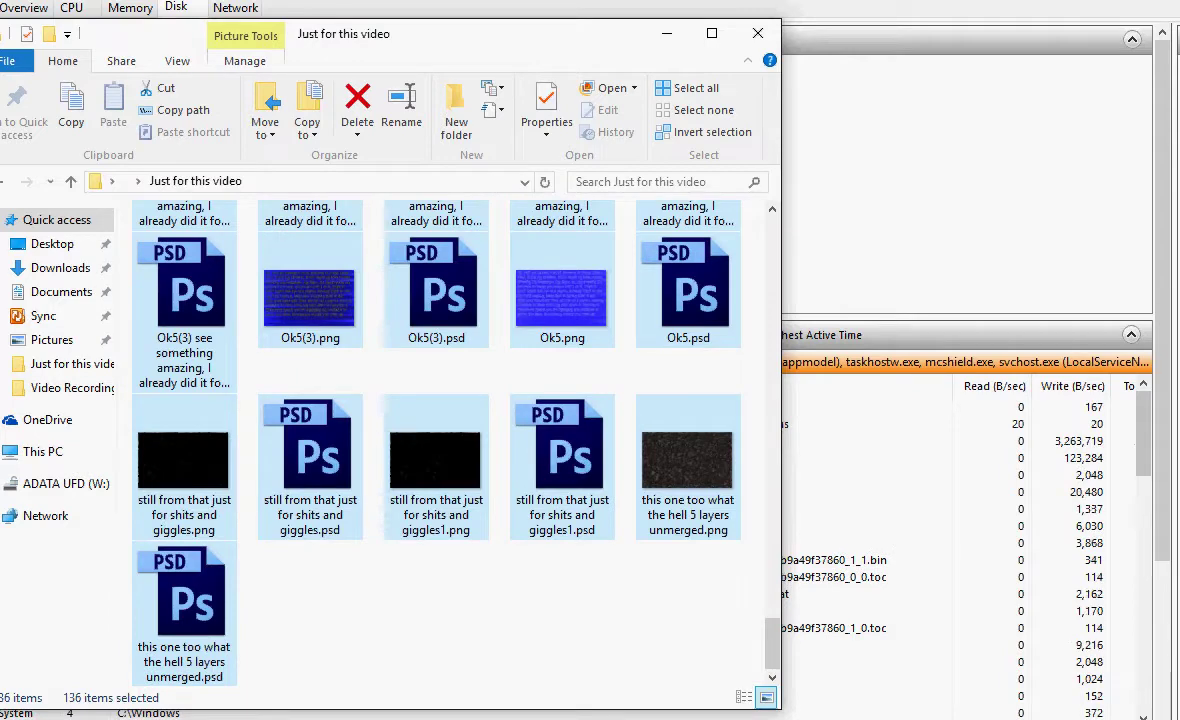
pyautogui.click(382, 718)
pyautogui.click(455, 700)
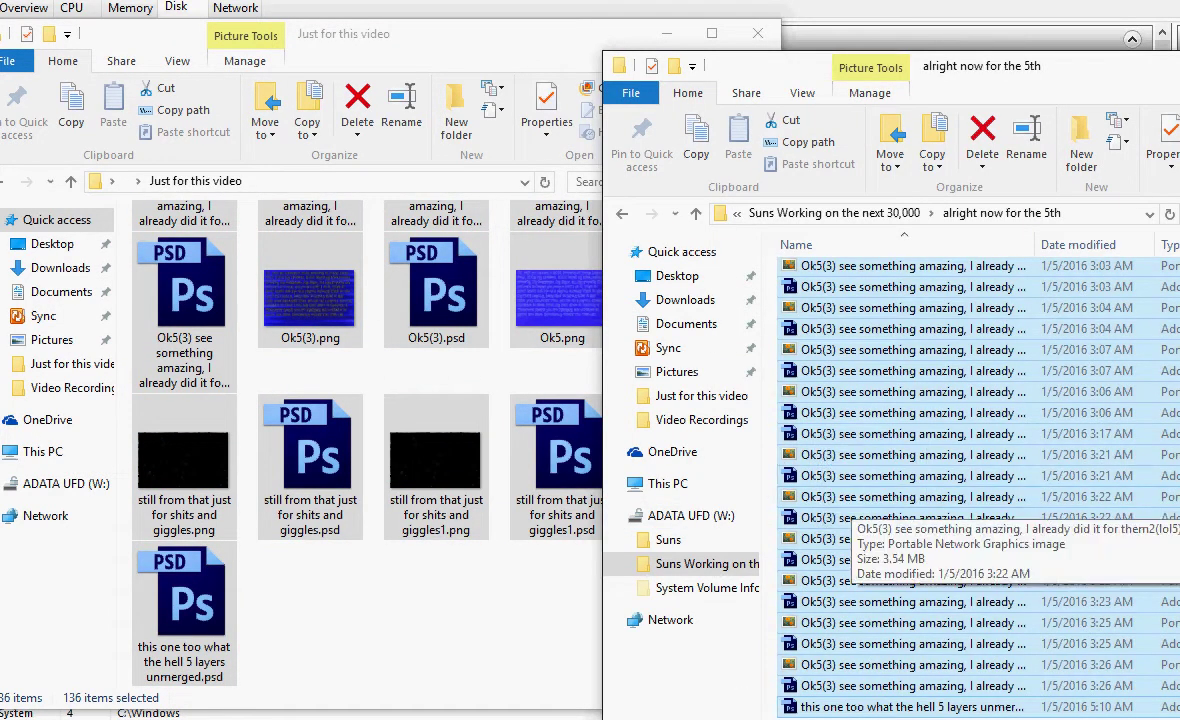
pyautogui.hotkey('ctrl', 'v')
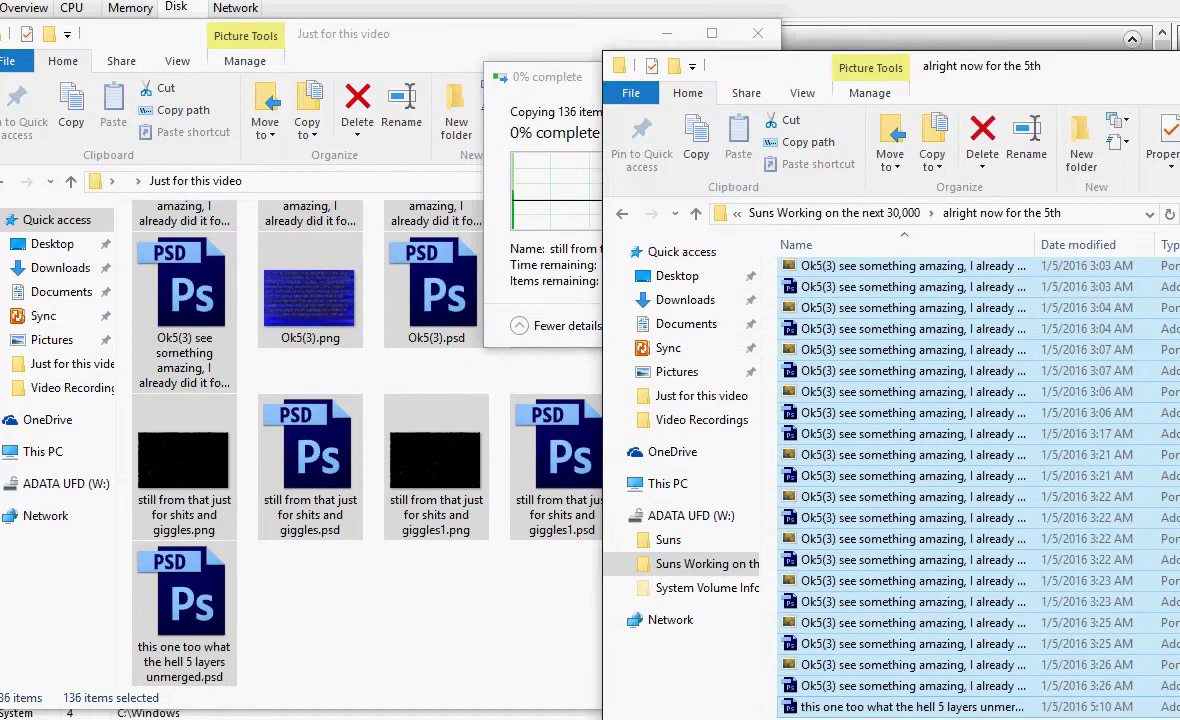
pyautogui.click(610, 226)
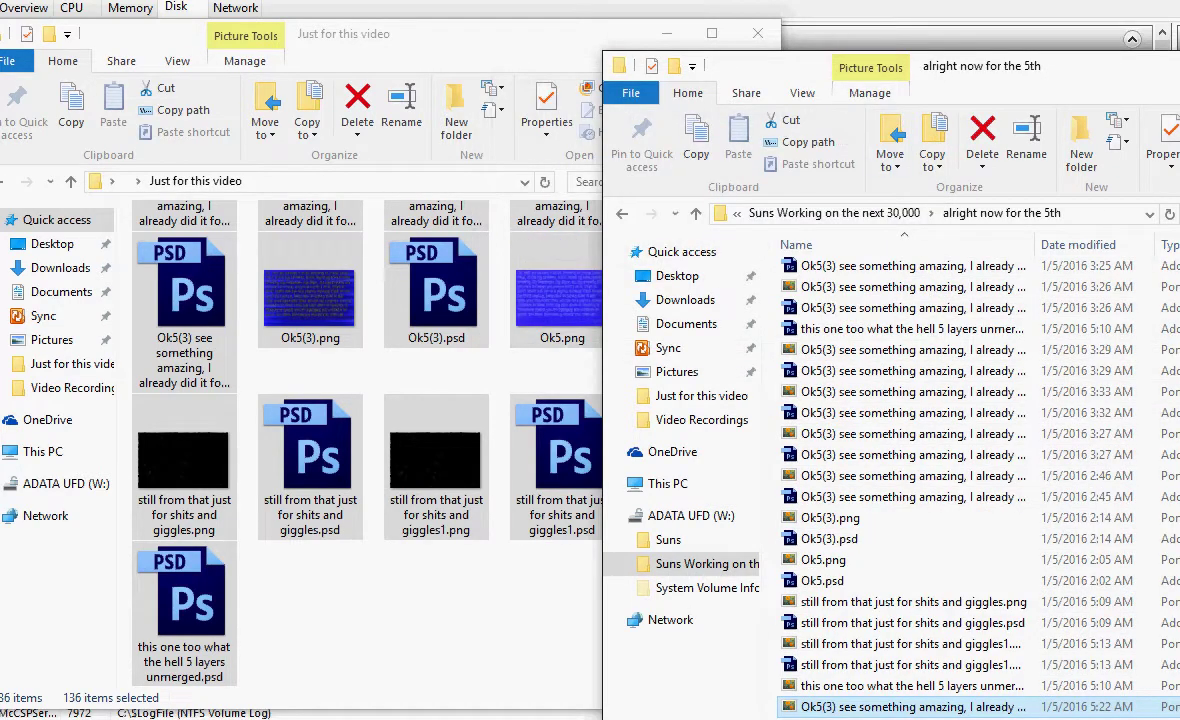
# Go back to "Suns Working on the next 30,000", check the properties of "alright now for the 5th" and move the dialog aside.
pyautogui.click(622, 213)
pyautogui.rightClick(803, 275)
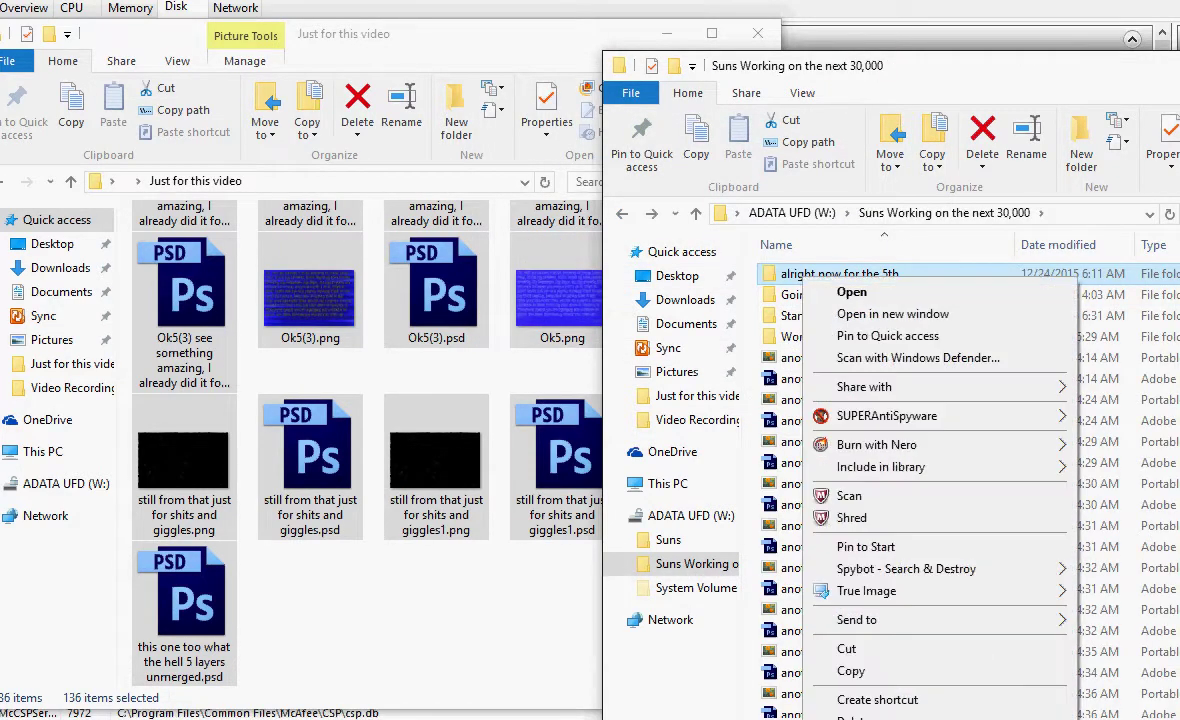
pyautogui.click(860, 718)
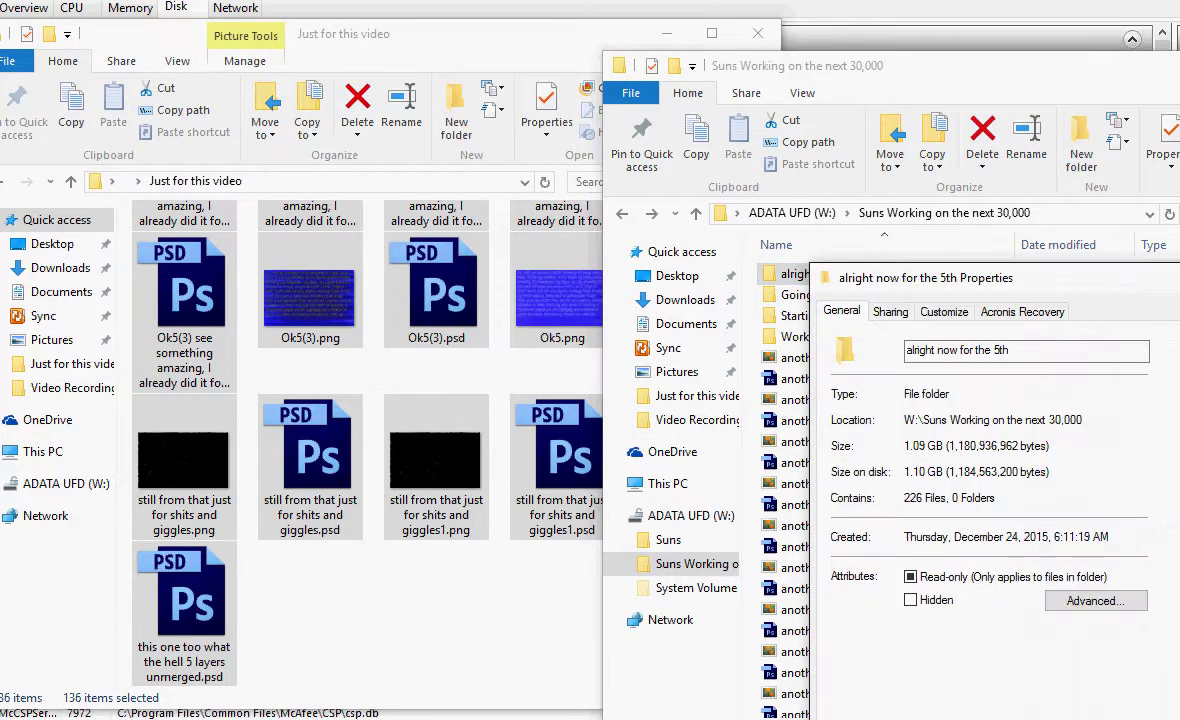
pyautogui.moveTo(962, 279); pyautogui.dragTo(440, 142)
# Go back to the ADATA UFD (W:) drive and check the properties of "Suns Working on the next 30,000".
pyautogui.click(840, 274)
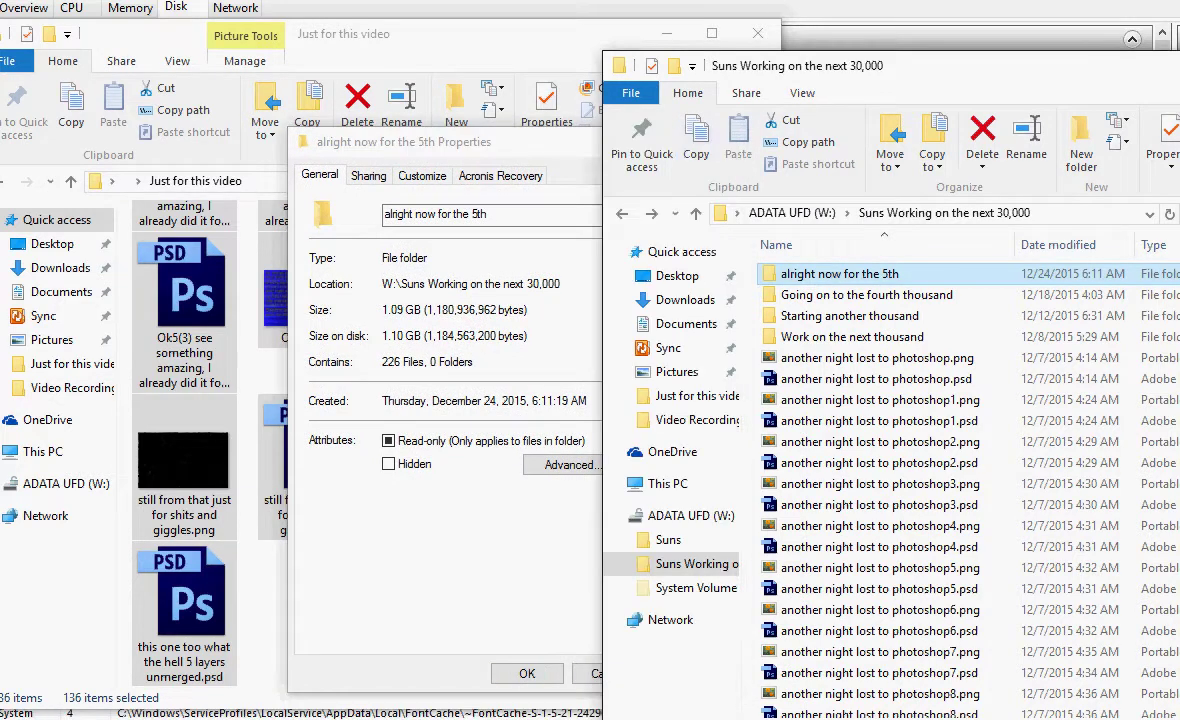
pyautogui.press('BackSpace')
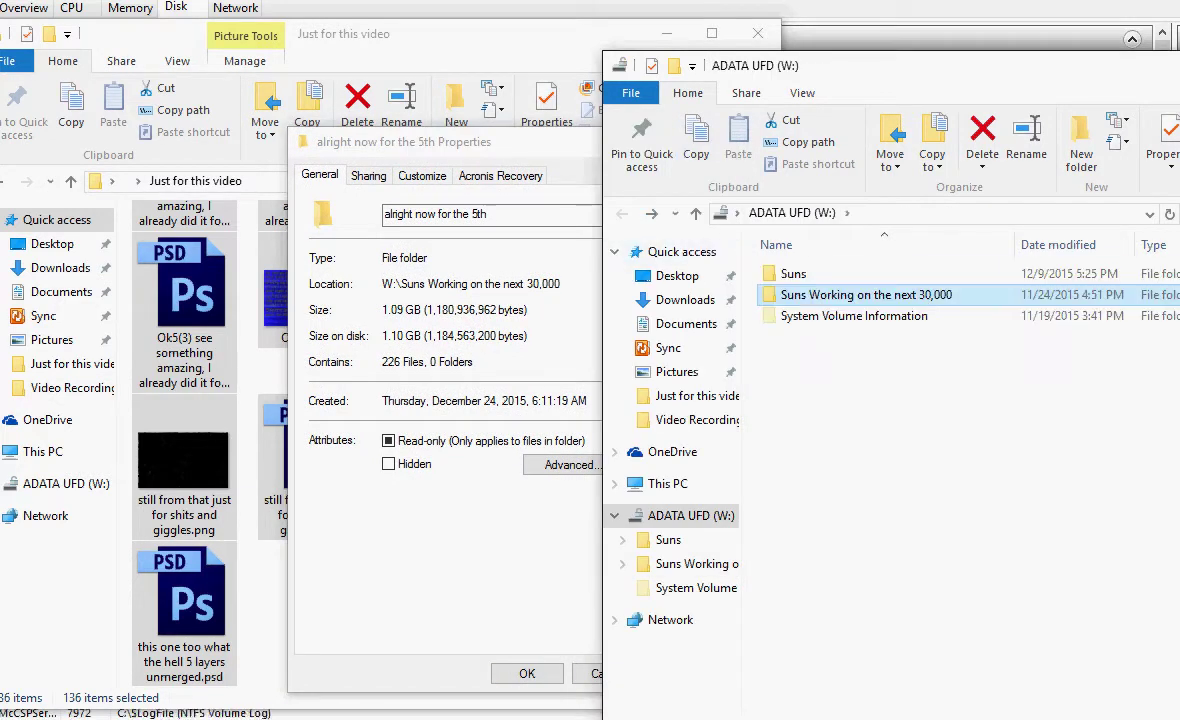
pyautogui.rightClick(804, 293)
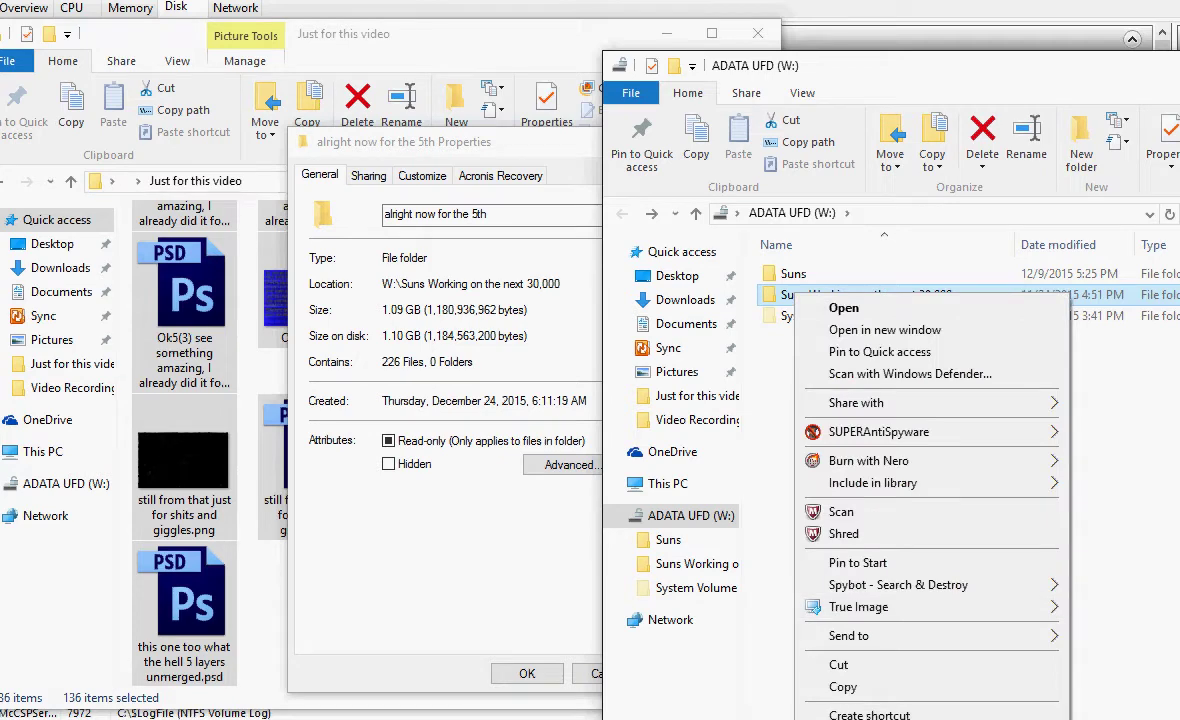
pyautogui.click(856, 718)
pyautogui.hotkey('alt', 'Return')
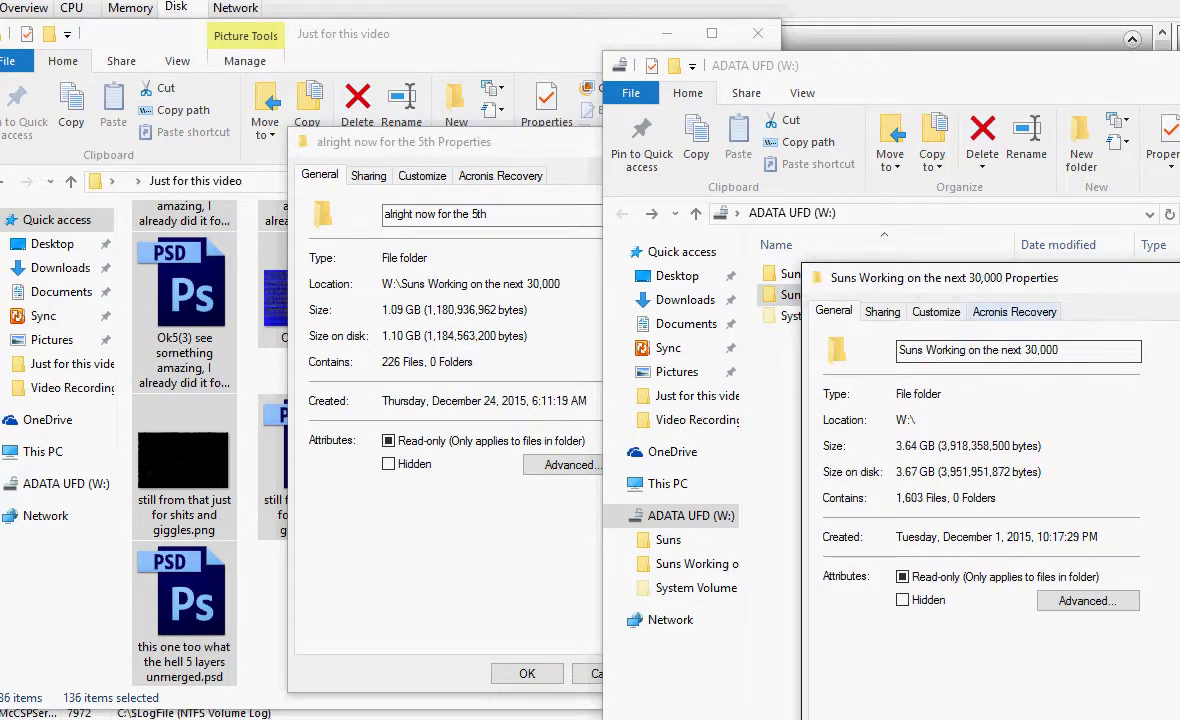
# Move the open properties dialog aside, check the properties of the "Suns" folder on ADATA UFD (W:) and move that dialog aside too.
pyautogui.moveTo(1023, 286); pyautogui.dragTo(576, 157)
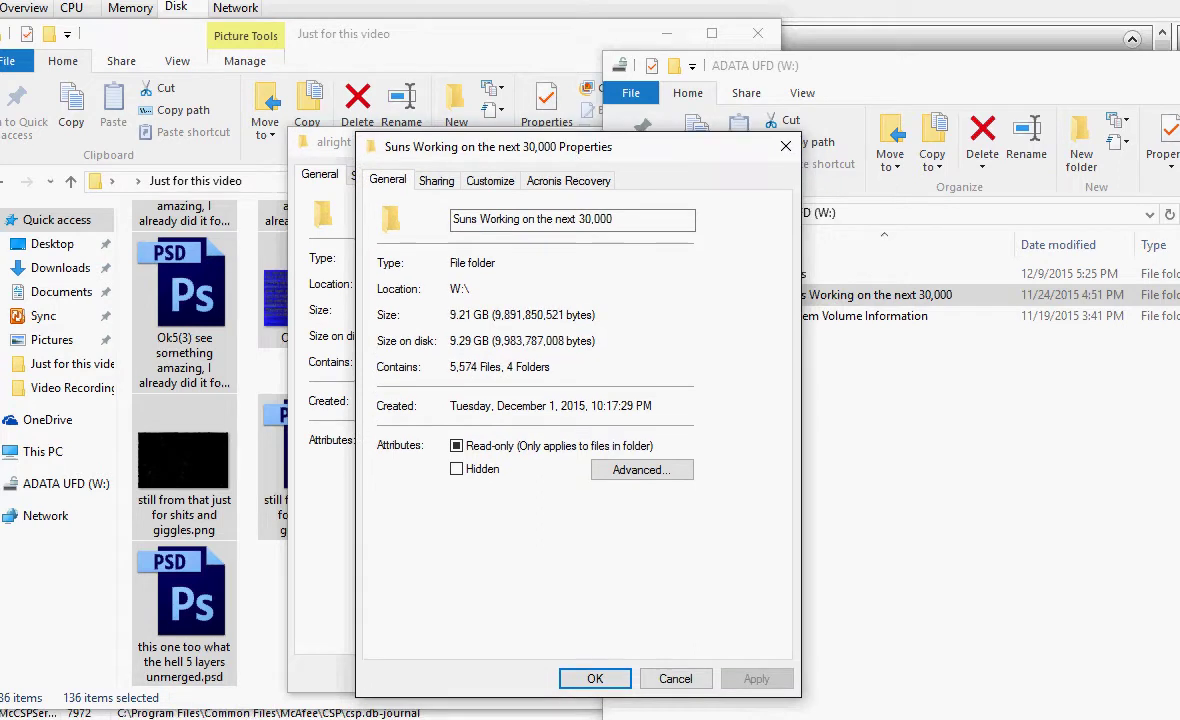
pyautogui.click(880, 295)
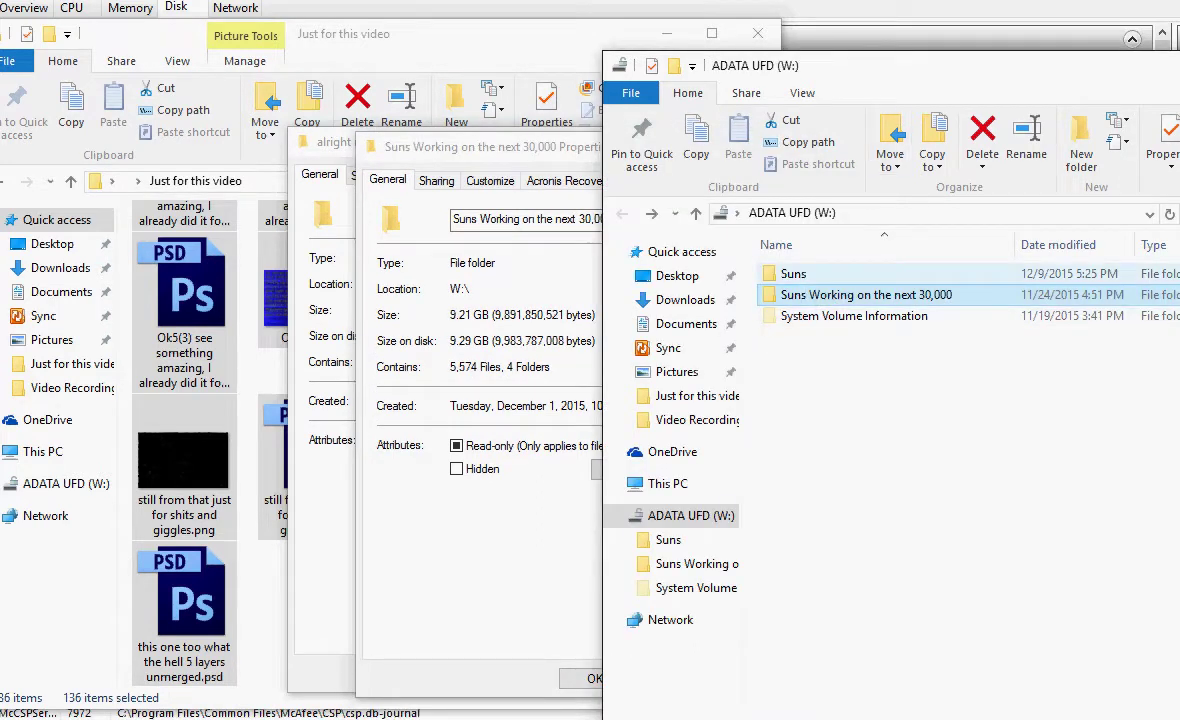
pyautogui.click(816, 274)
pyautogui.rightClick(816, 275)
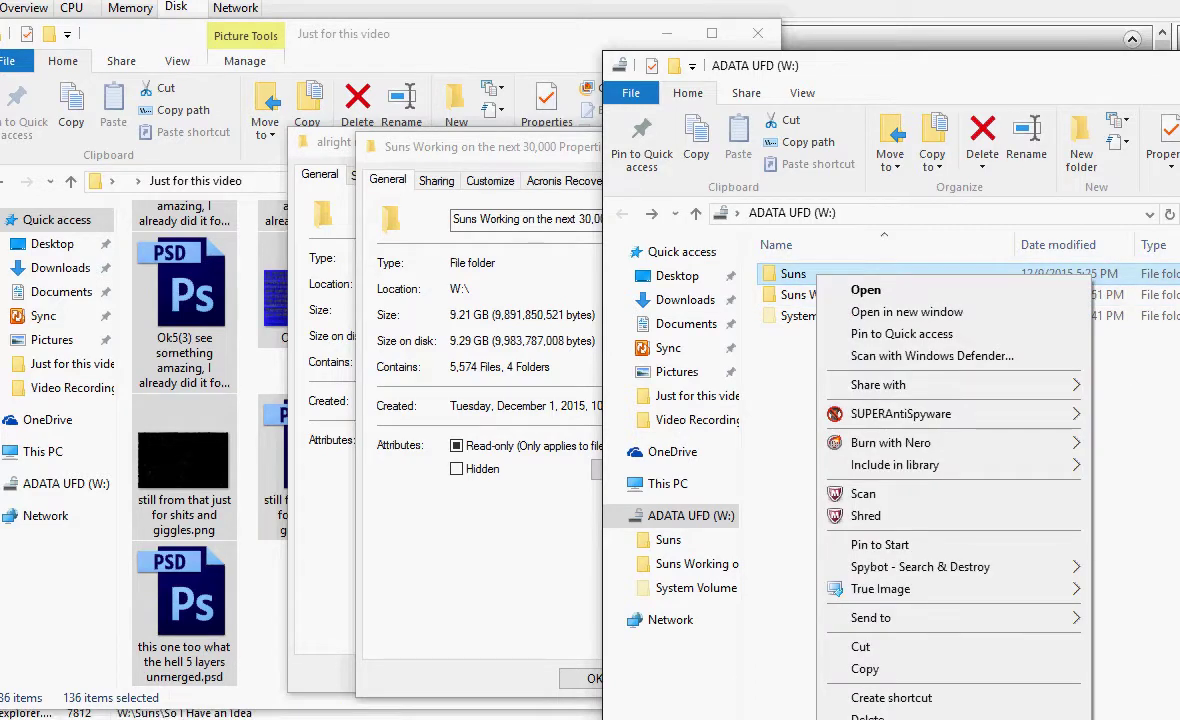
pyautogui.click(877, 719)
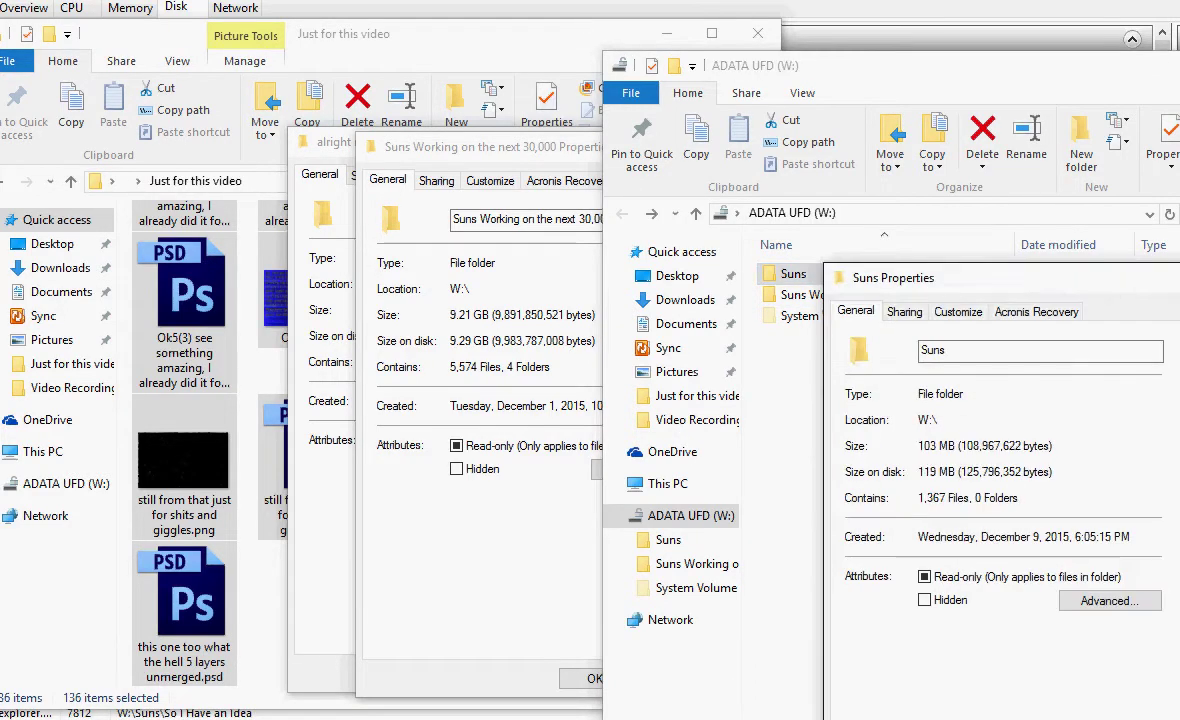
pyautogui.moveTo(960, 278); pyautogui.dragTo(640, 172)
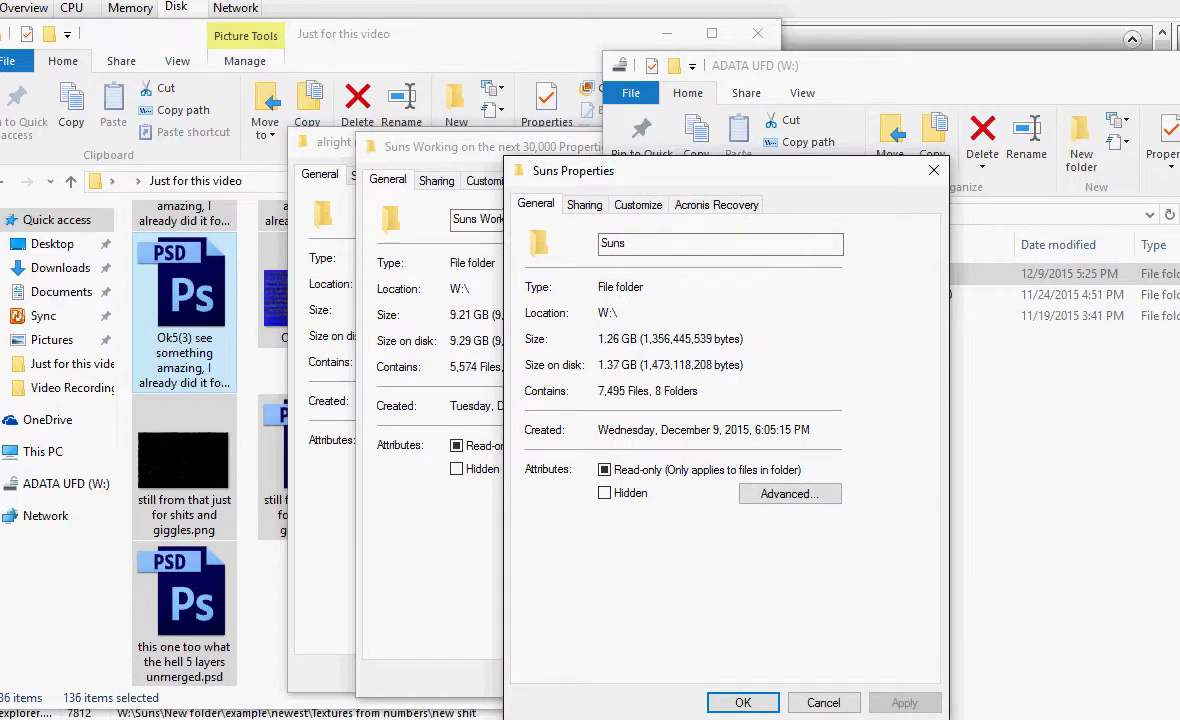
# Delete all the selected files from "Just for this video" and close its window.
pyautogui.rightClick(176, 282)
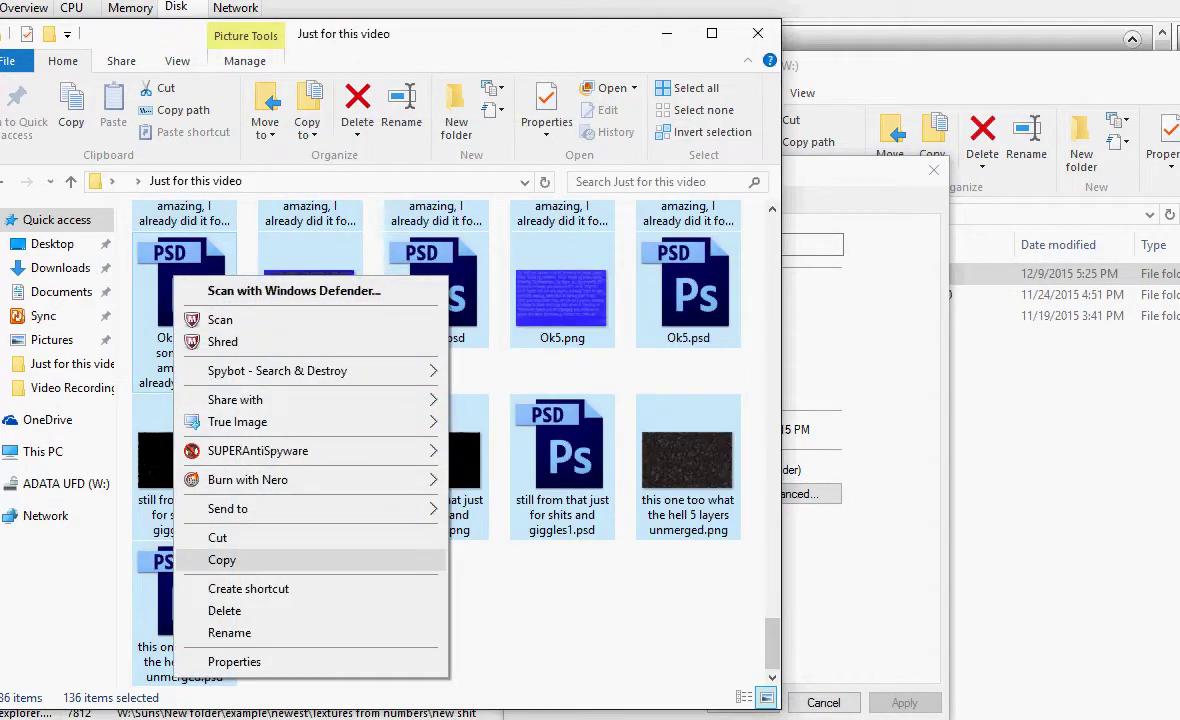
pyautogui.click(224, 610)
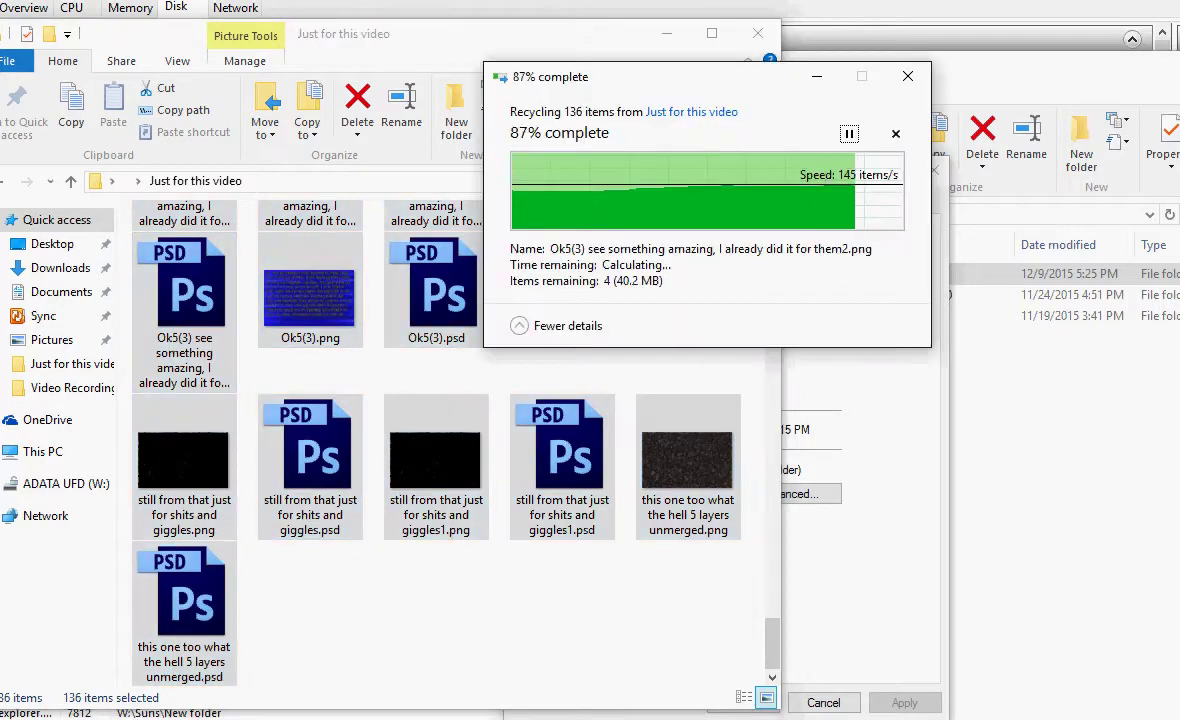
pyautogui.click(758, 33)
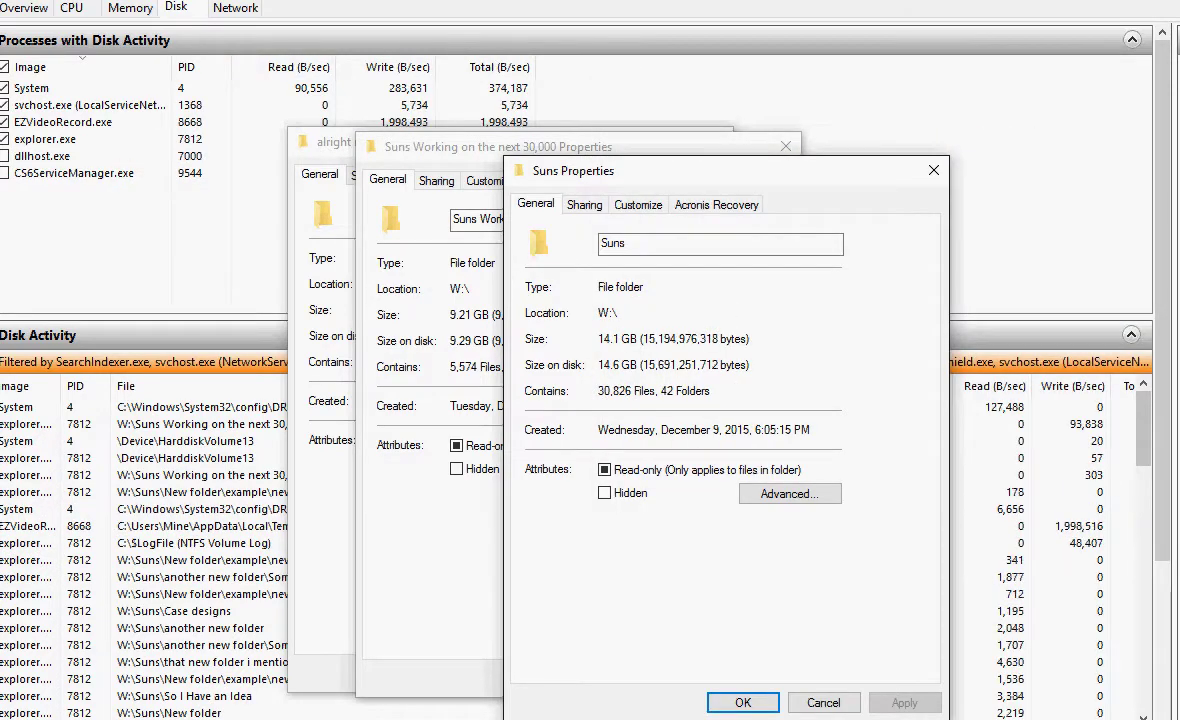
# Switch Resource Monitor to its network data, expand the Network Activity section and examine the listed processes and addresses.
pyautogui.click(235, 7)
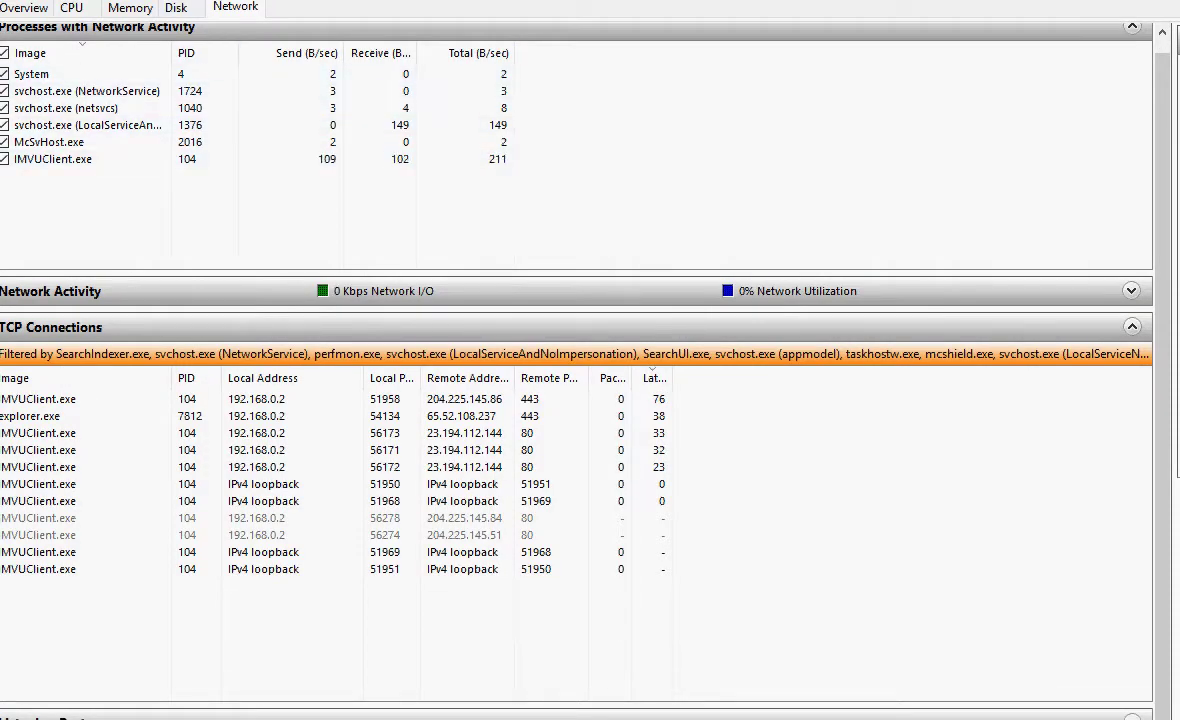
pyautogui.click(145, 416)
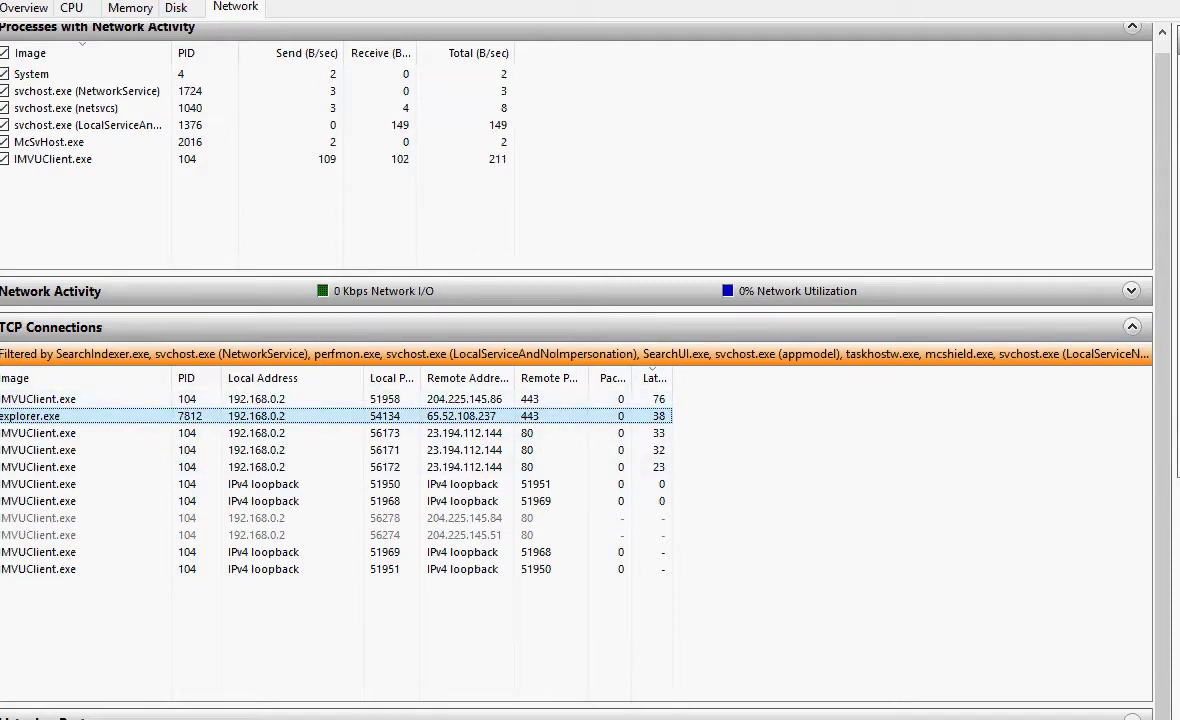
pyautogui.click(1131, 291)
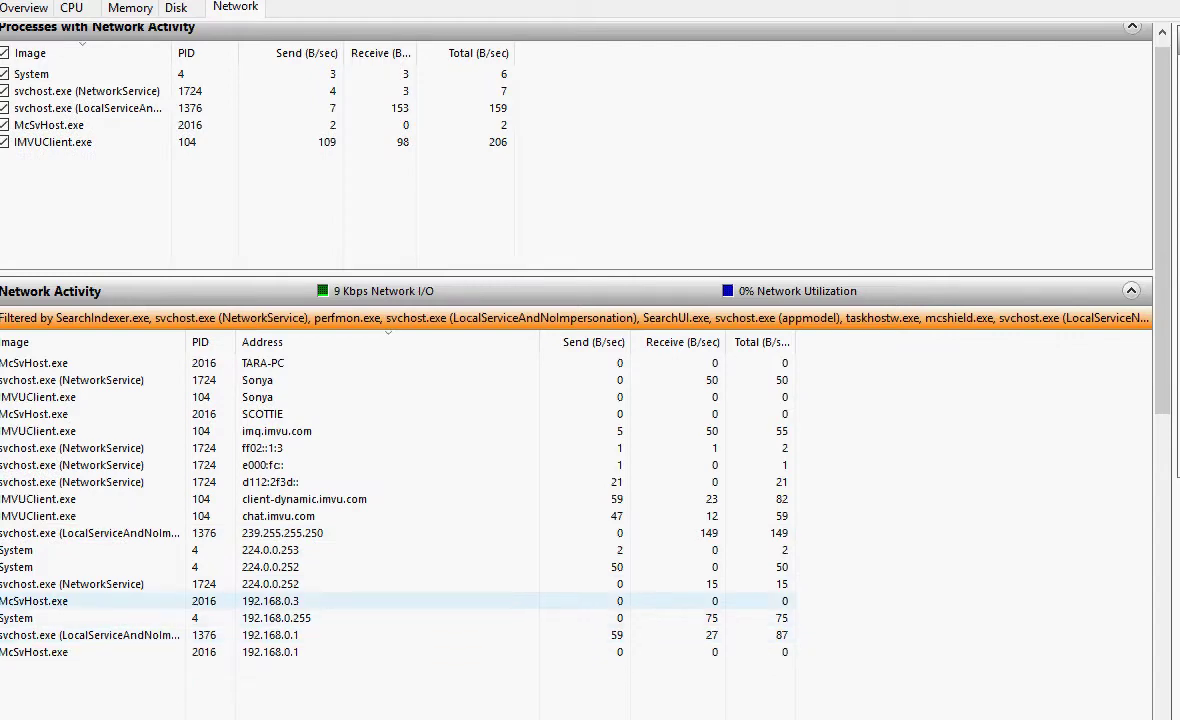
pyautogui.click(270, 601)
pyautogui.scroll(-3, 270, 601)
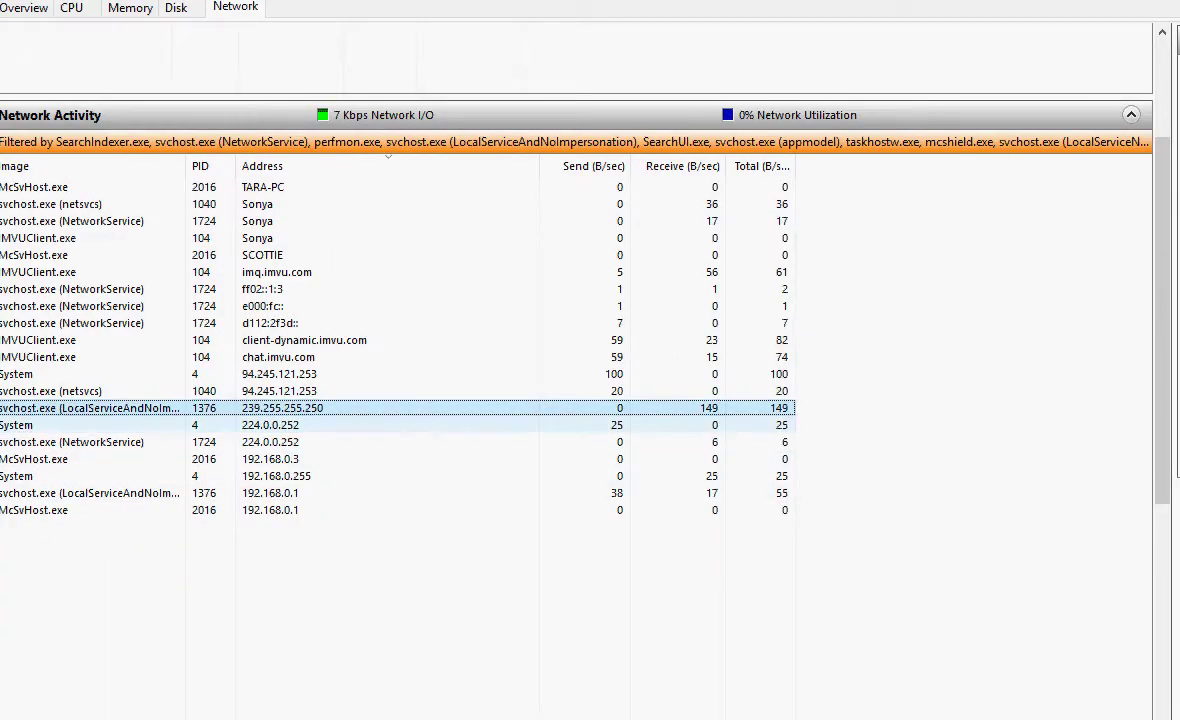
# Bring the properties of "alright now for the 5th", "Suns Working on the next 30,000" and "Suns" back up for comparison.
pyautogui.click(824, 718)
pyautogui.click(711, 714)
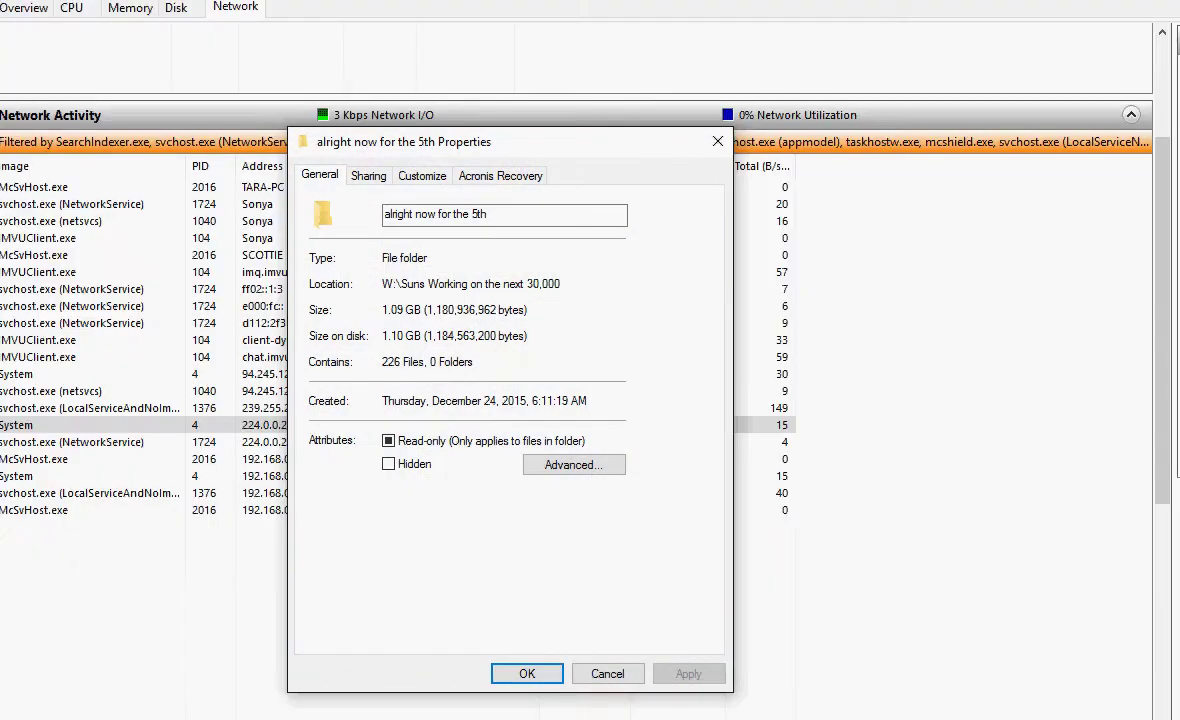
pyautogui.moveTo(823, 718)
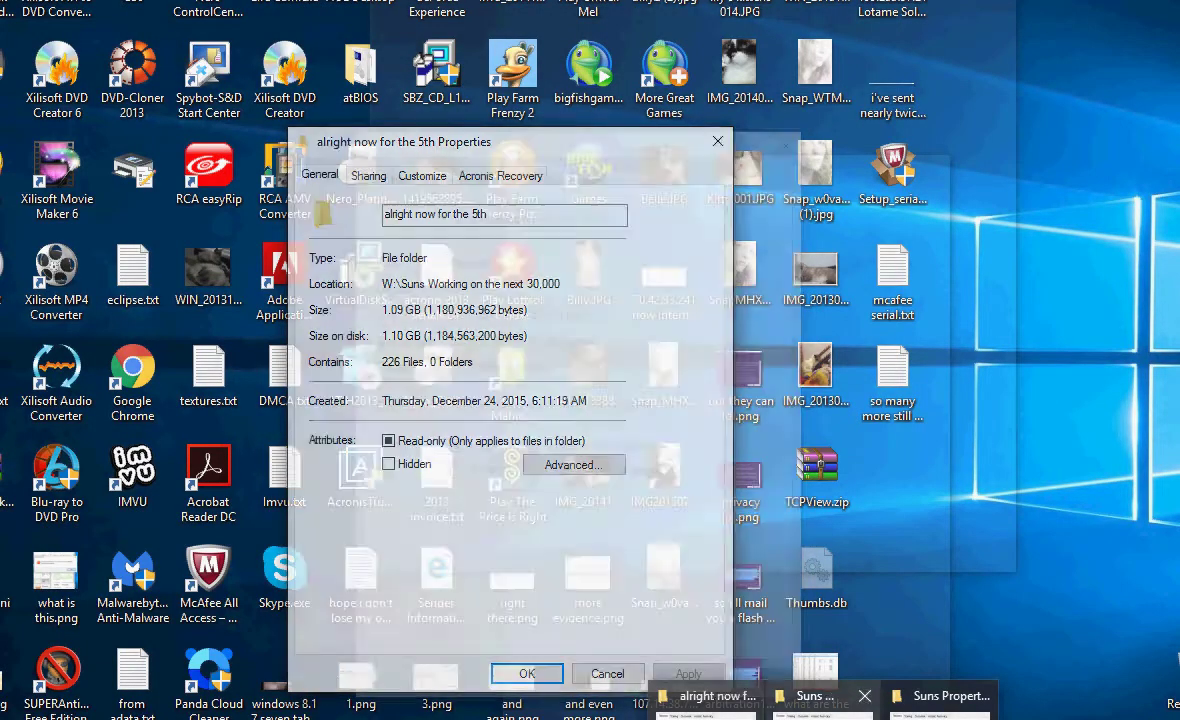
pyautogui.click(940, 700)
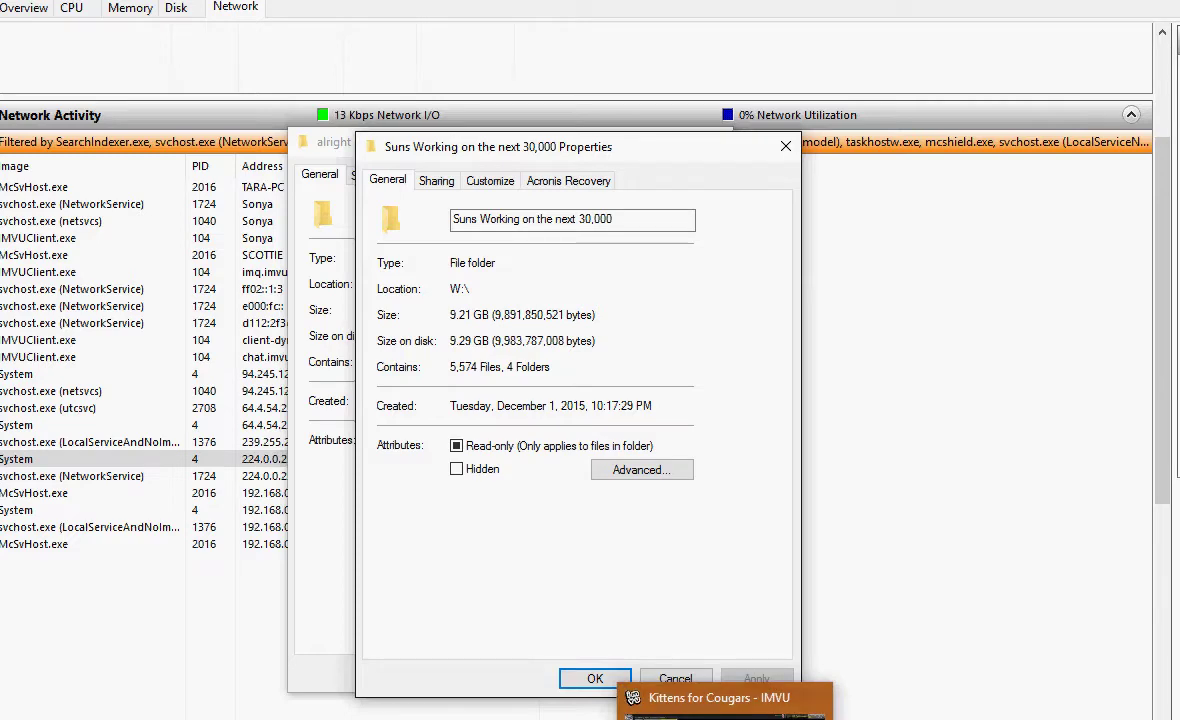
pyautogui.moveTo(823, 719)
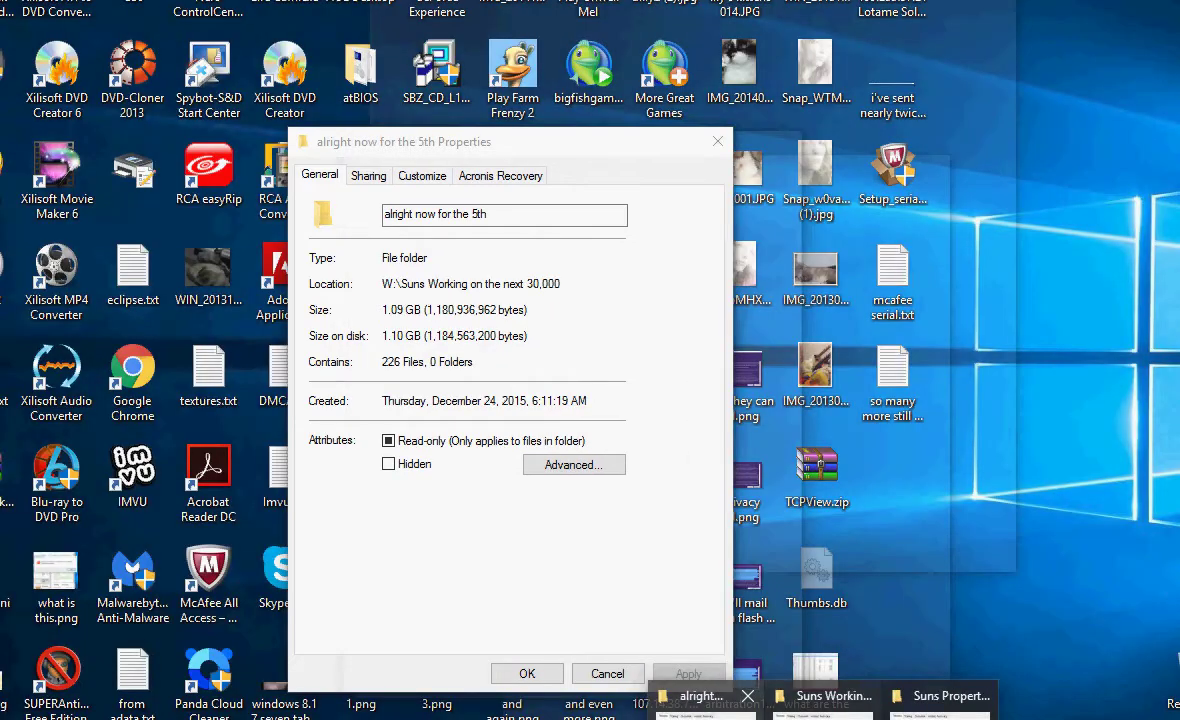
pyautogui.click(935, 705)
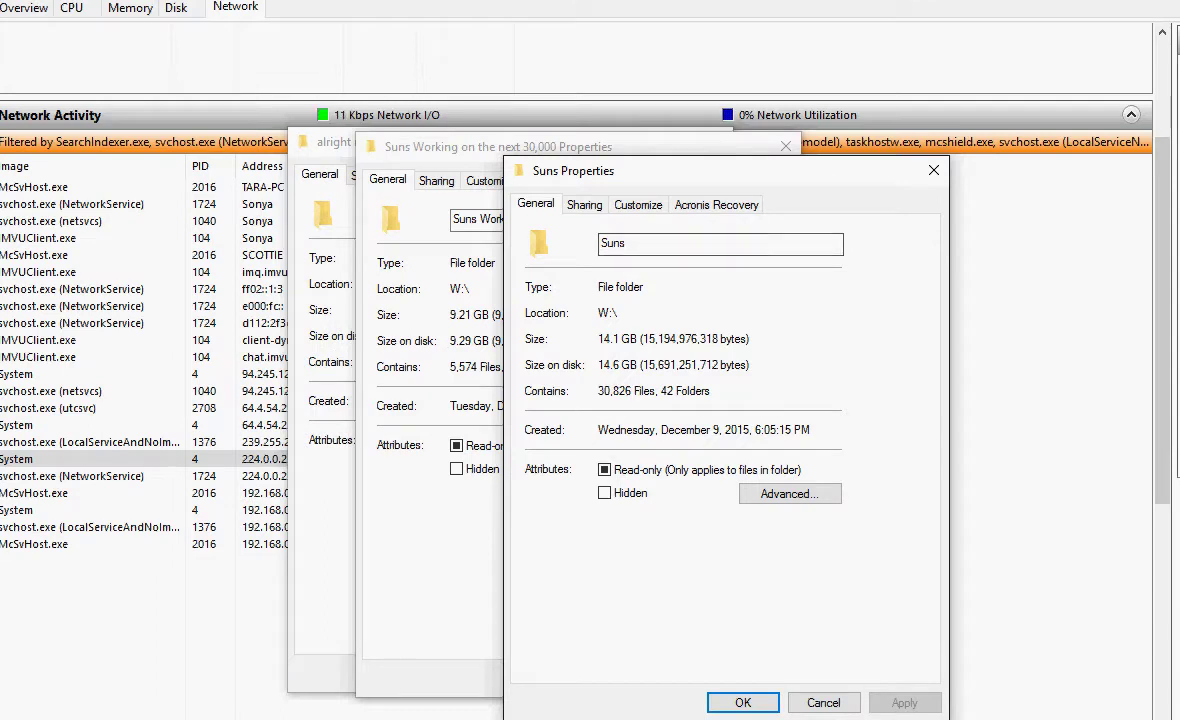
pyautogui.moveTo(696, 172); pyautogui.dragTo(700, 151)
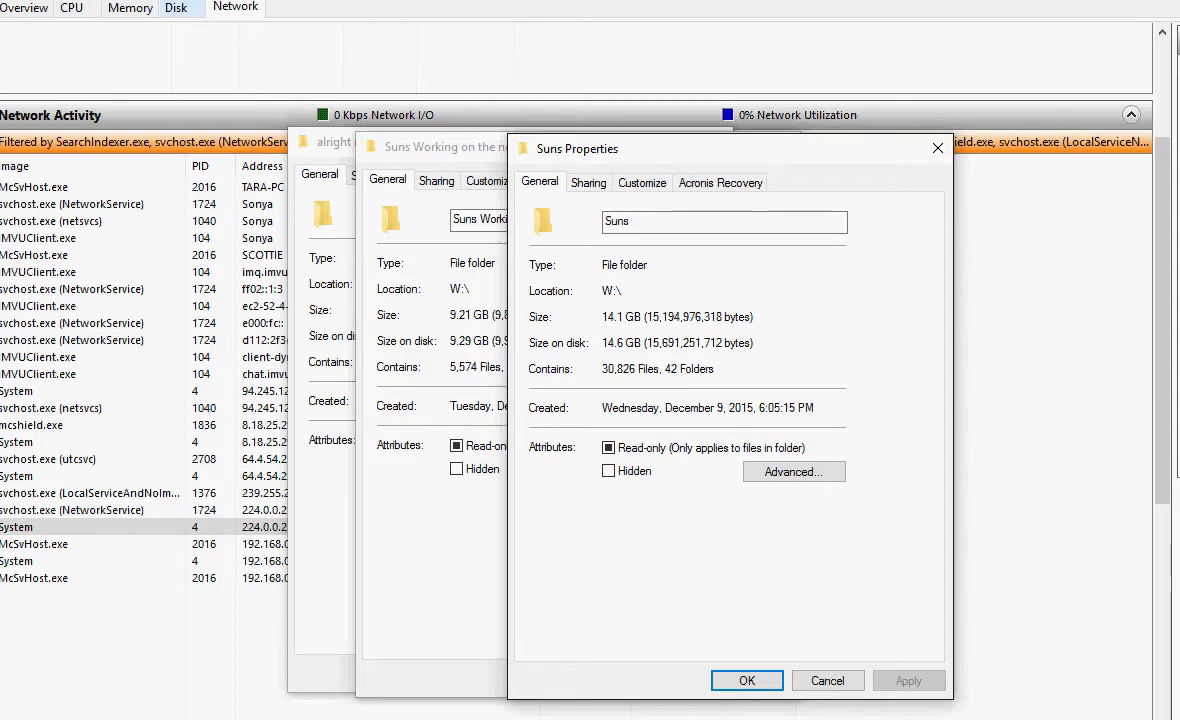
# Return to Resource Monitor's disk data, add WmiPrvSE.exe to the process filter and review the files in Disk Activity.
pyautogui.click(176, 8)
pyautogui.scroll(-1, 530, 356)
pyautogui.scroll(-7, 270, 372)
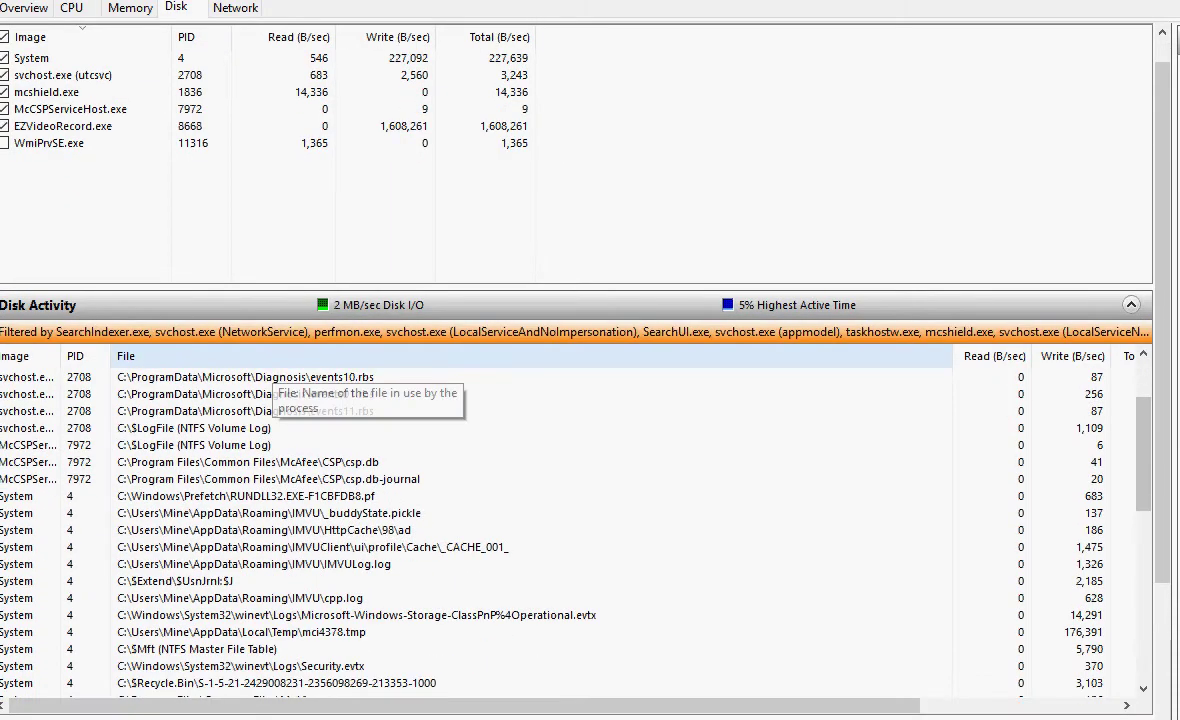
pyautogui.click(5, 126)
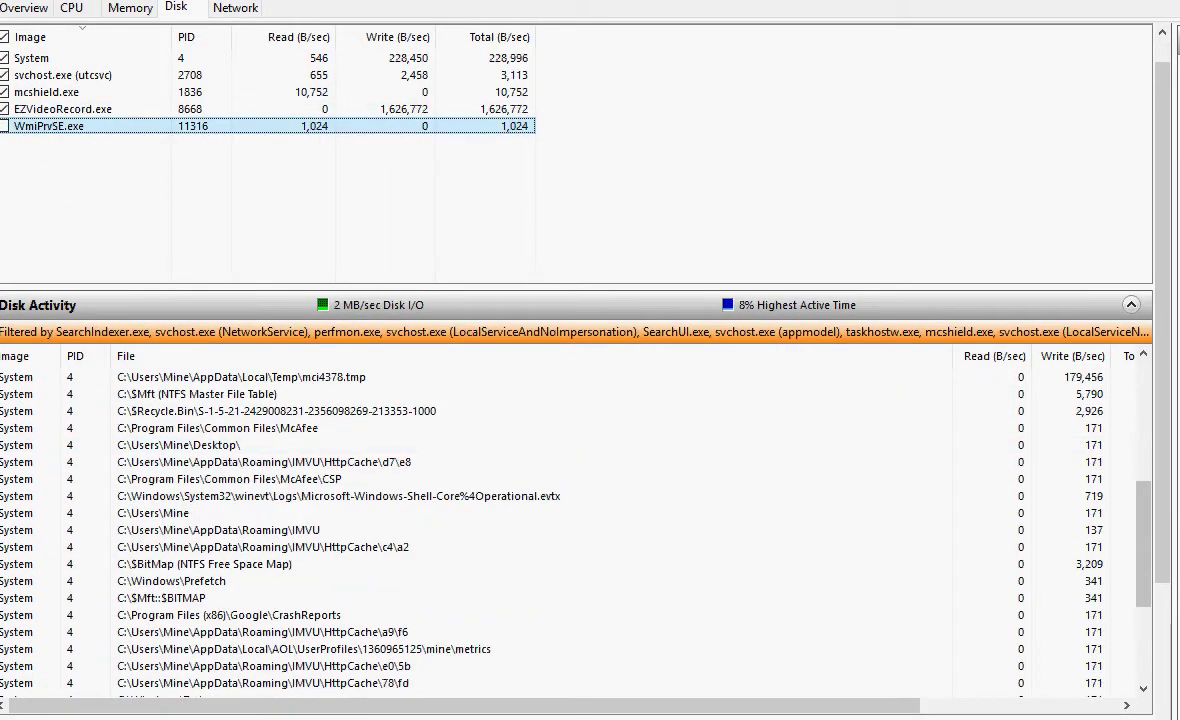
pyautogui.scroll(-3, 270, 428)
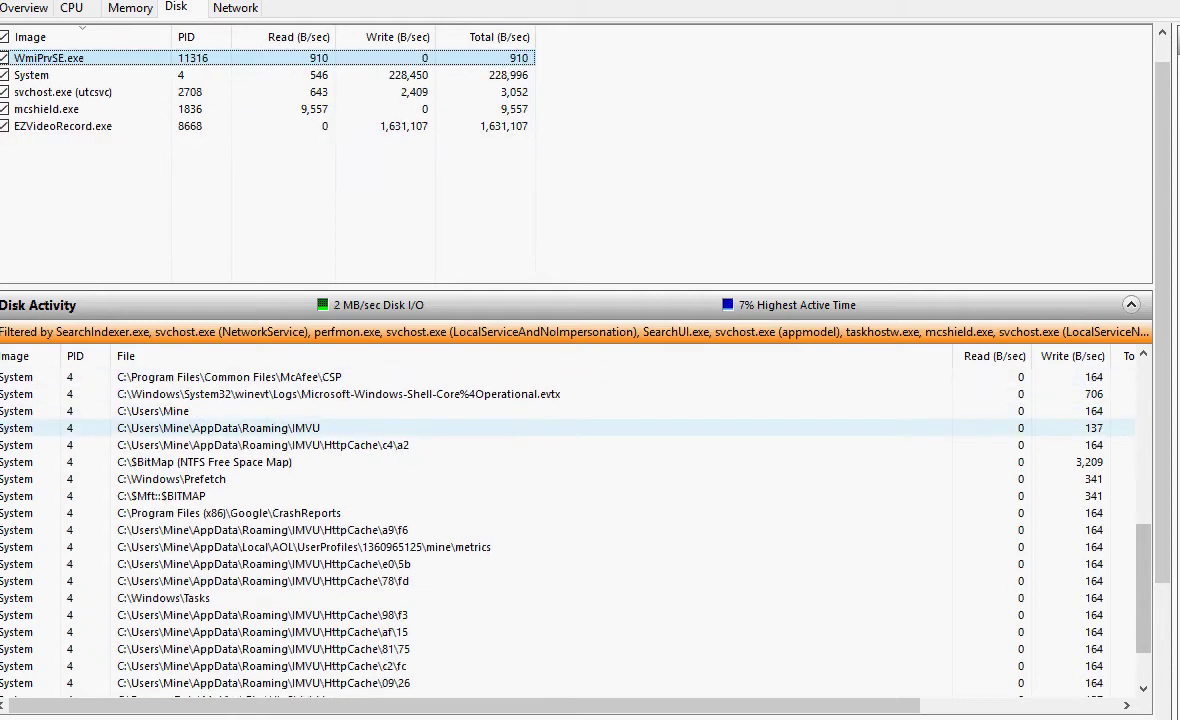
pyautogui.scroll(10, 270, 440)
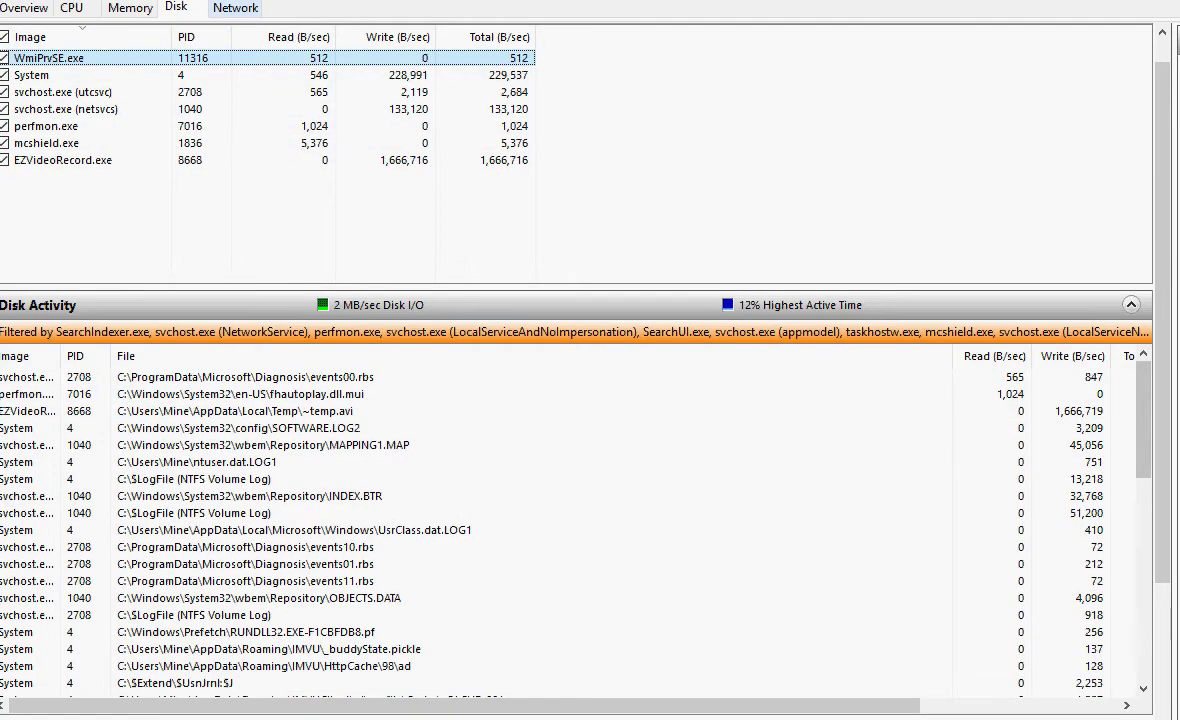
# Show Resource Monitor's network data again and close the open folder properties dialogs.
pyautogui.click(235, 8)
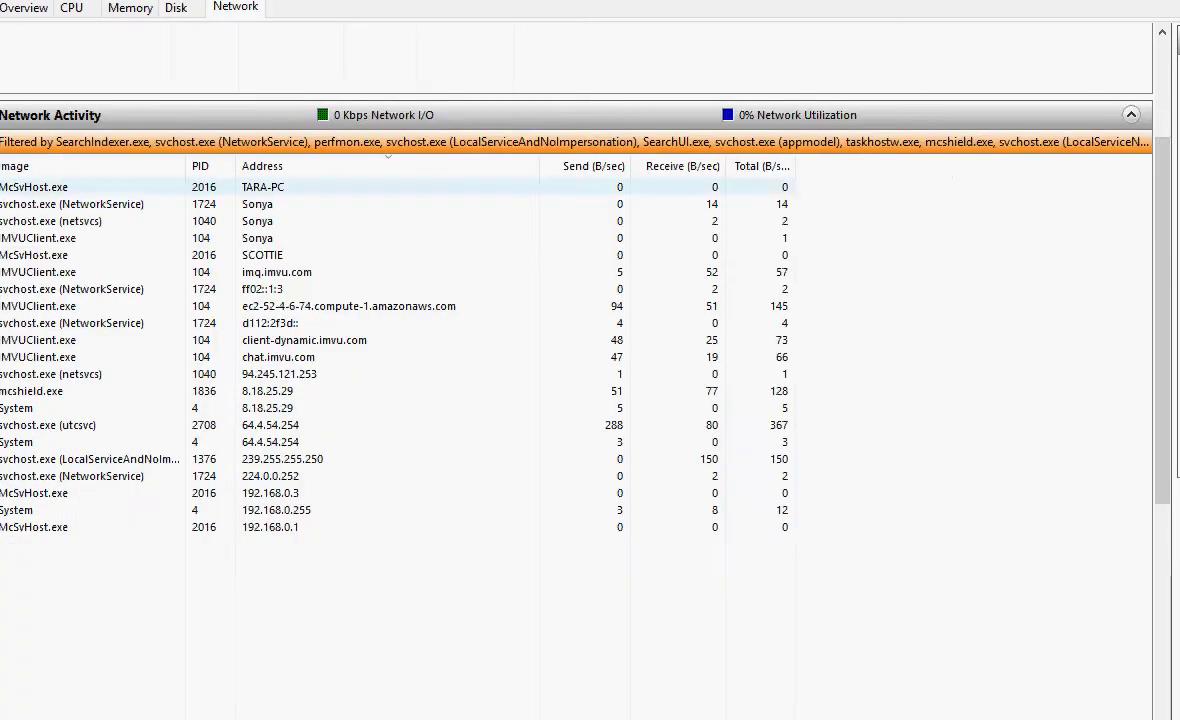
pyautogui.moveTo(823, 718)
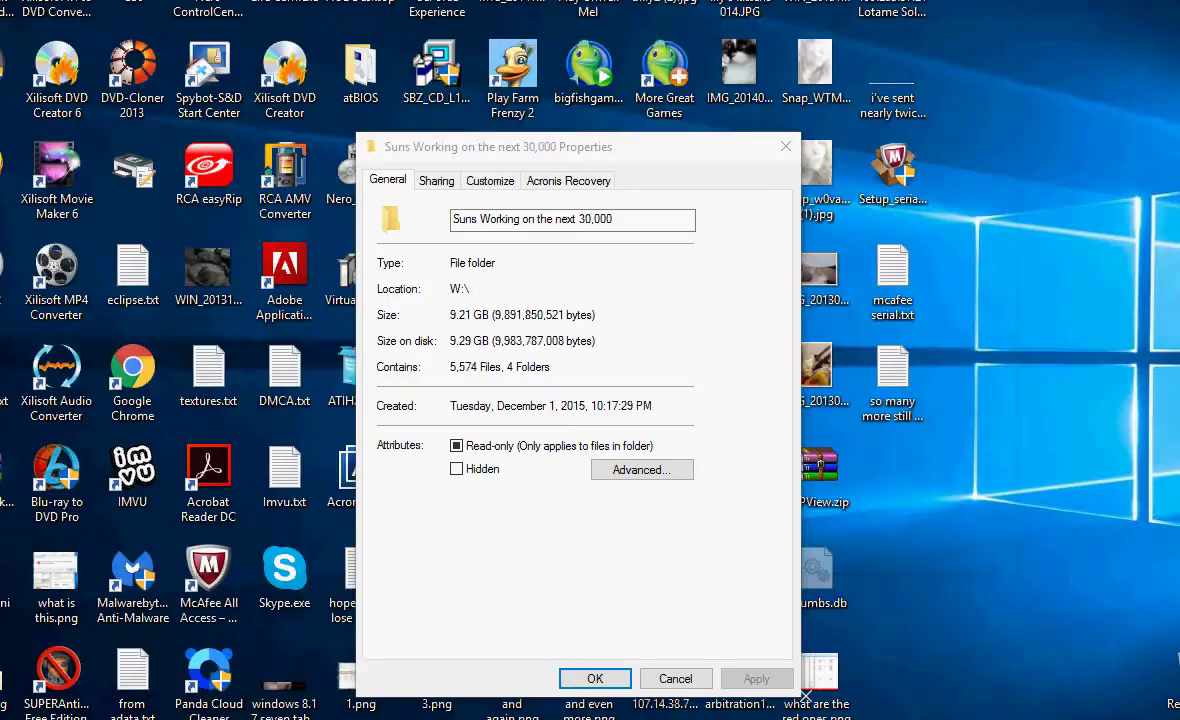
pyautogui.click(882, 706)
pyautogui.click(786, 146)
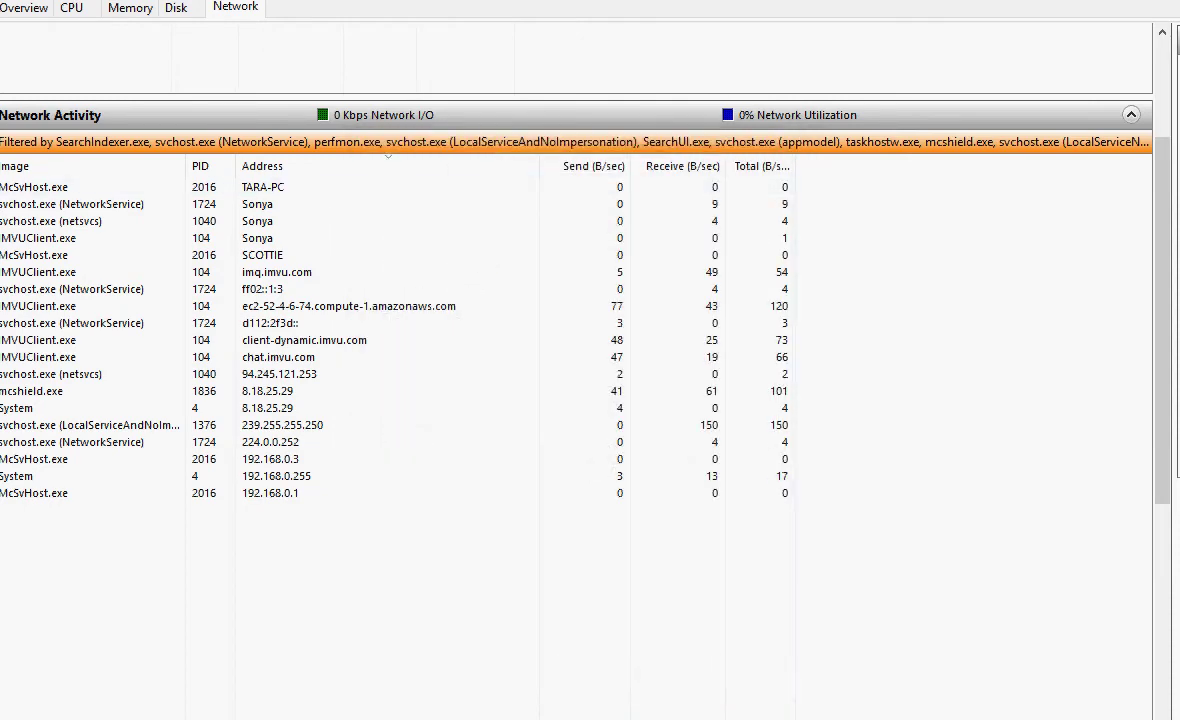
pyautogui.click(825, 716)
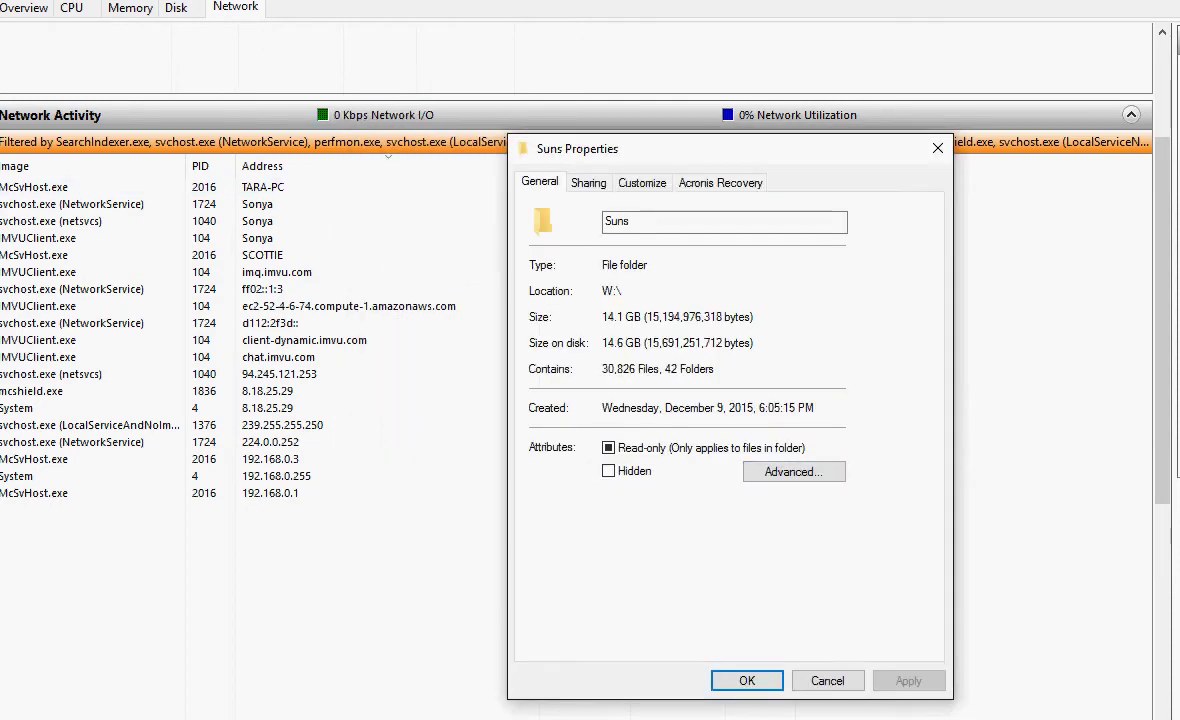
pyautogui.click(937, 148)
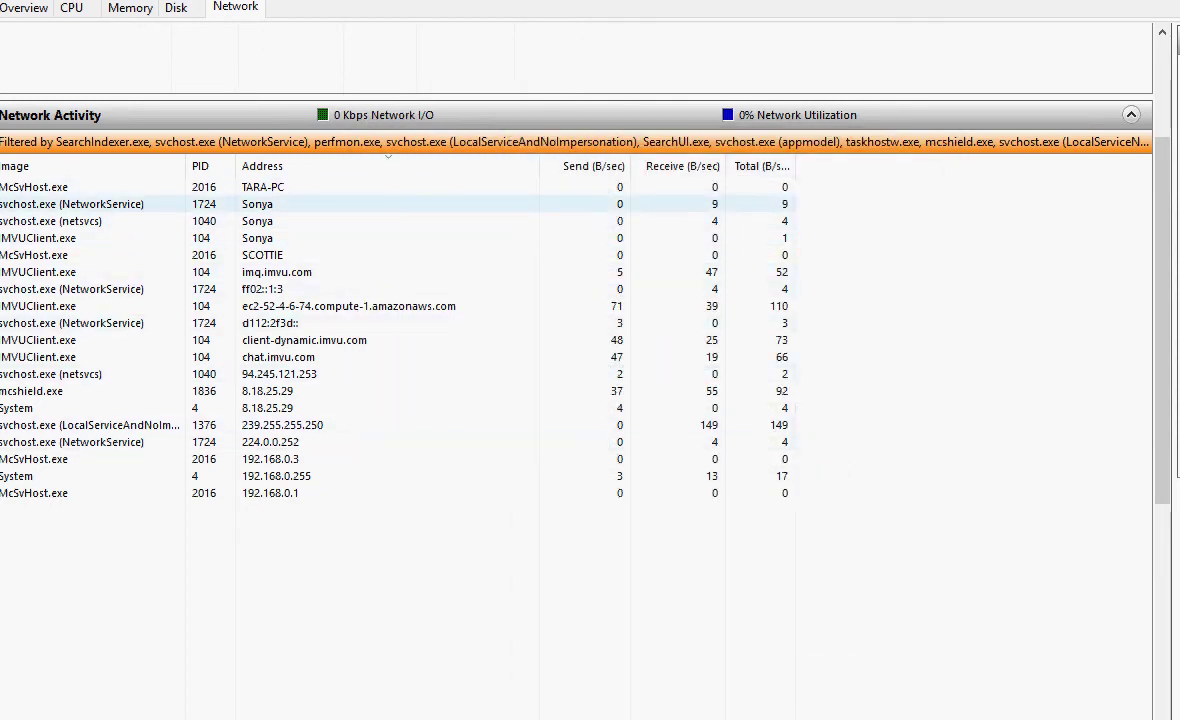
# Collapse the Network Activity section and expand it again.
pyautogui.click(450, 117)
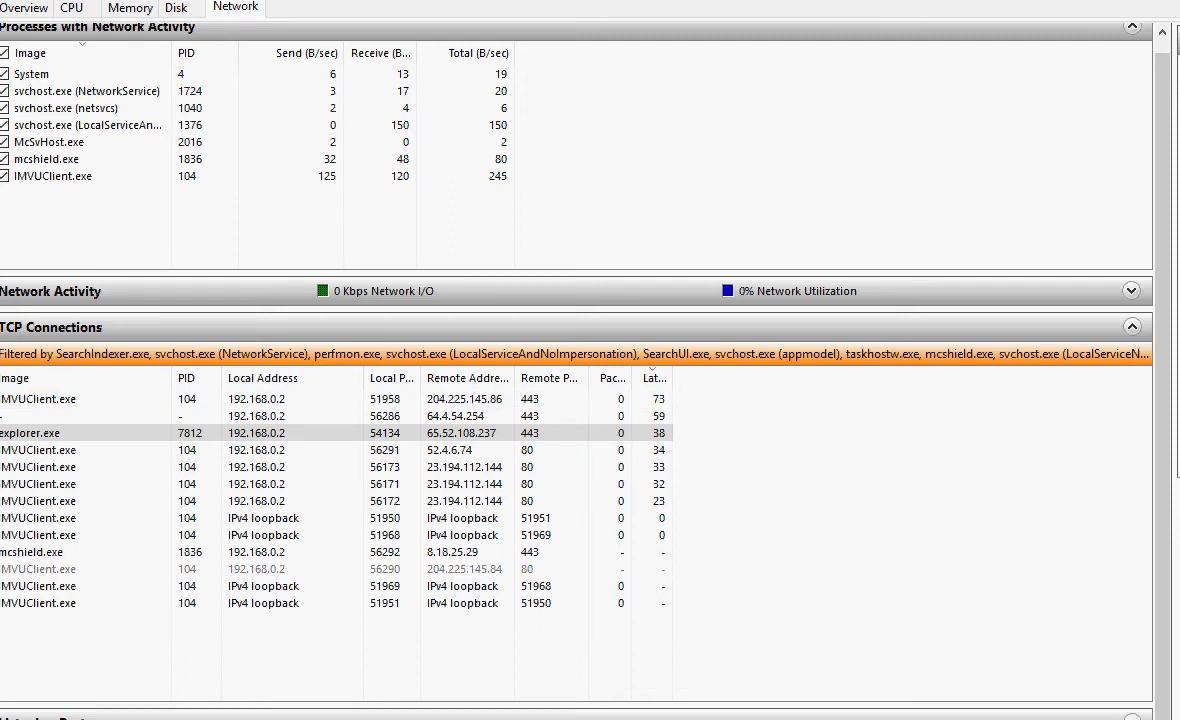
pyautogui.click(450, 291)
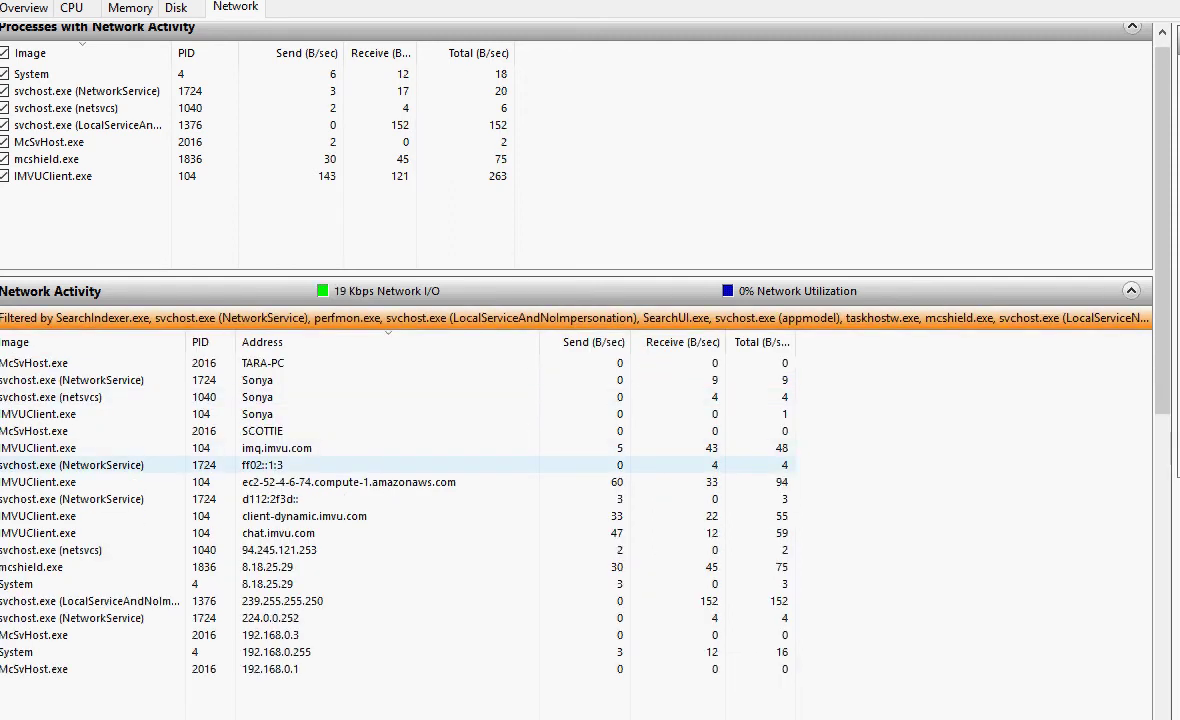